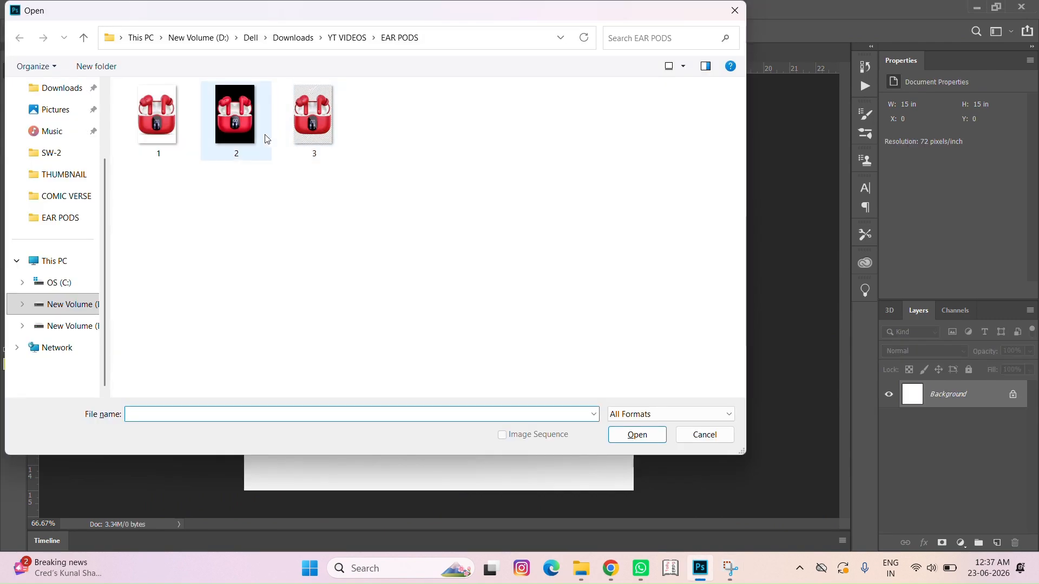
Open image 2 from the EAR PODS folder and remove its black background with the Magic Eraser.
left_click(262, 139)
double_click(254, 136)
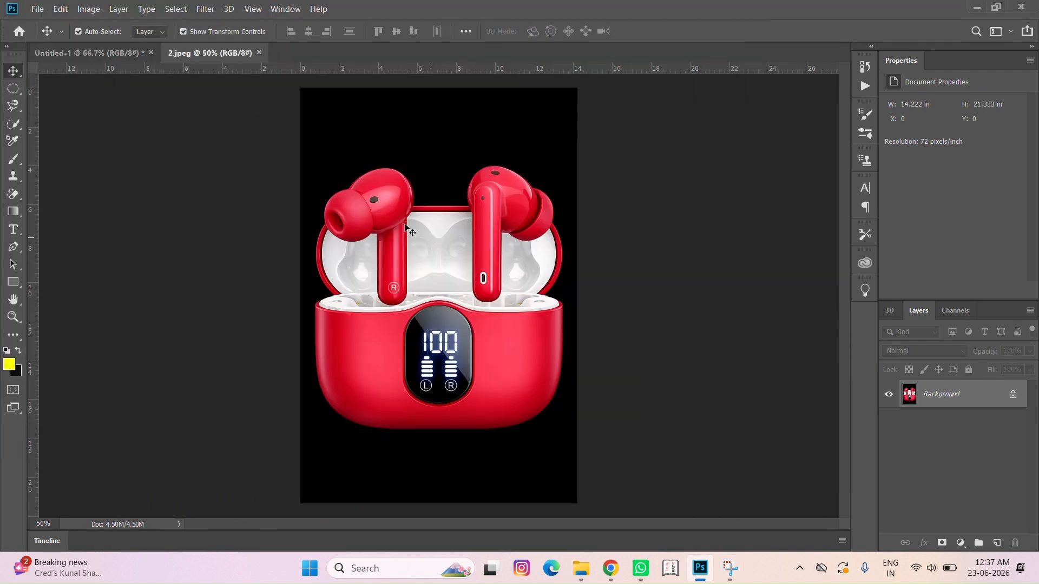
left_click(15, 193)
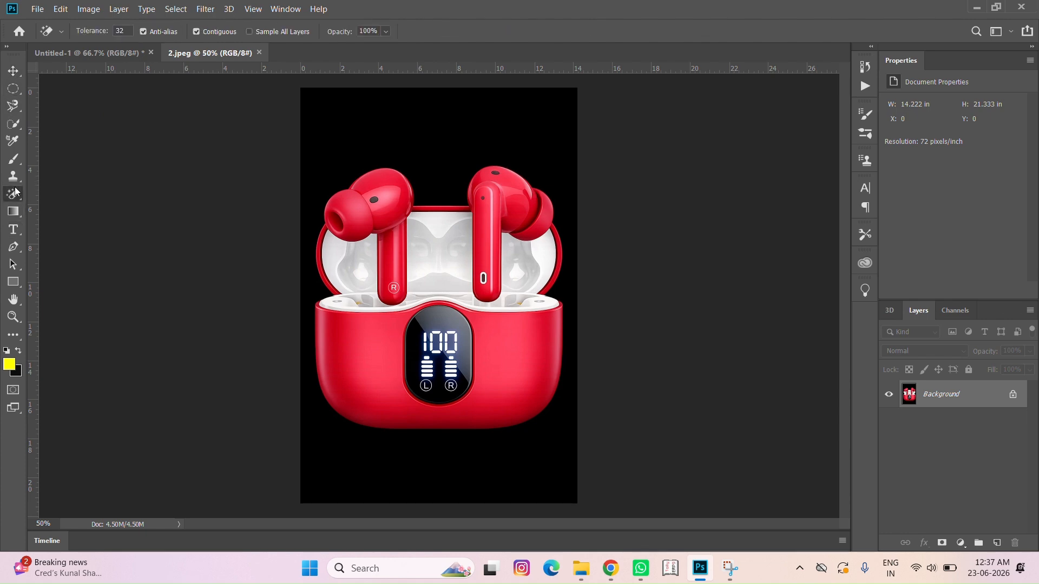
left_click(396, 119)
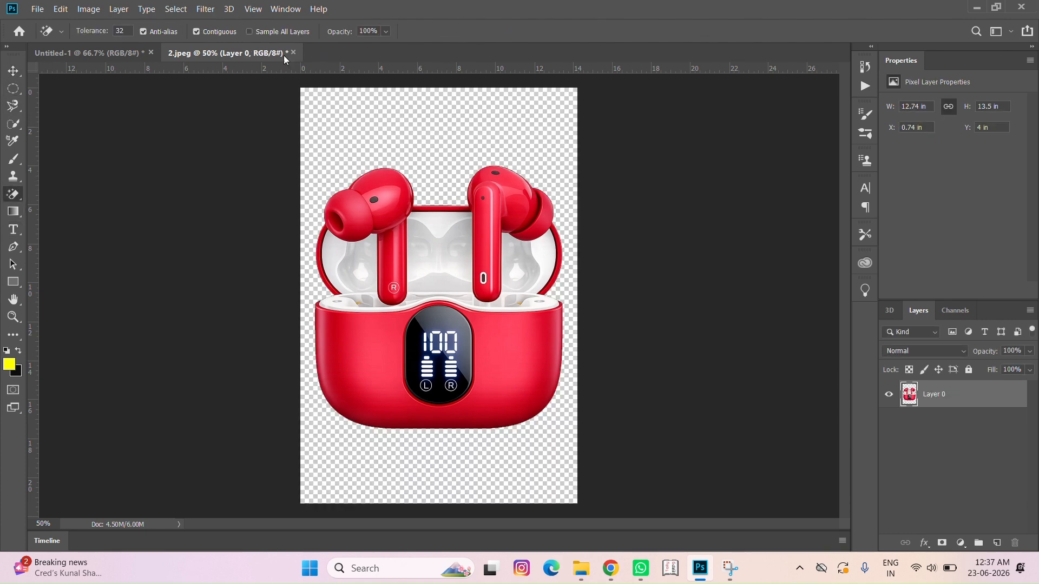
Copy the cut-out earbuds into the Untitled-1 document and close 2.jpeg without saving.
left_click_drag(249, 56, 720, 89)
left_click(13, 70)
left_click_drag(795, 259, 514, 322)
left_click(914, 87)
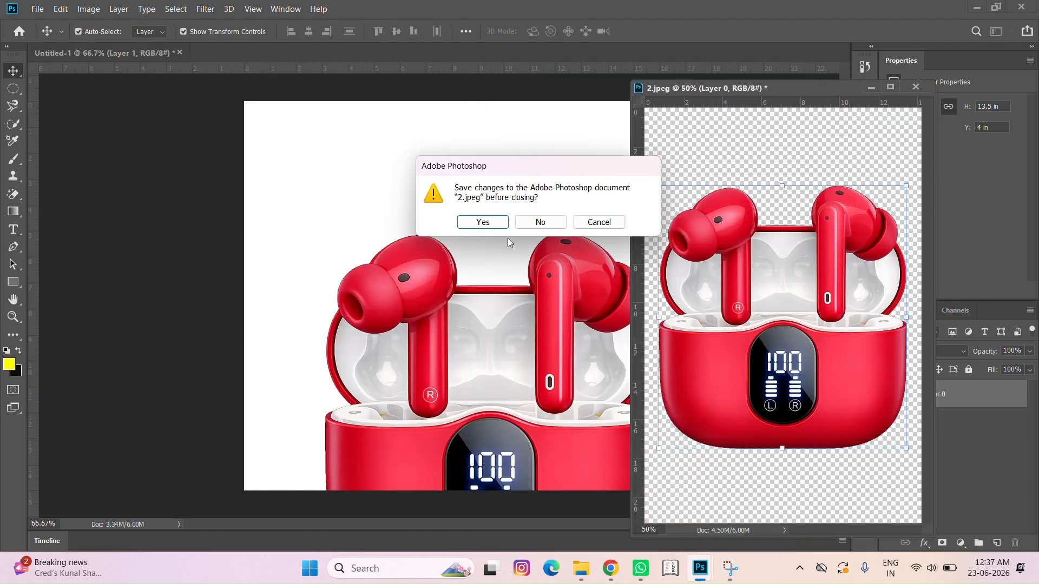
left_click(540, 222)
Convert the earbuds layer to a smart object and scale it down proportionally to about 49%.
right_click(946, 401)
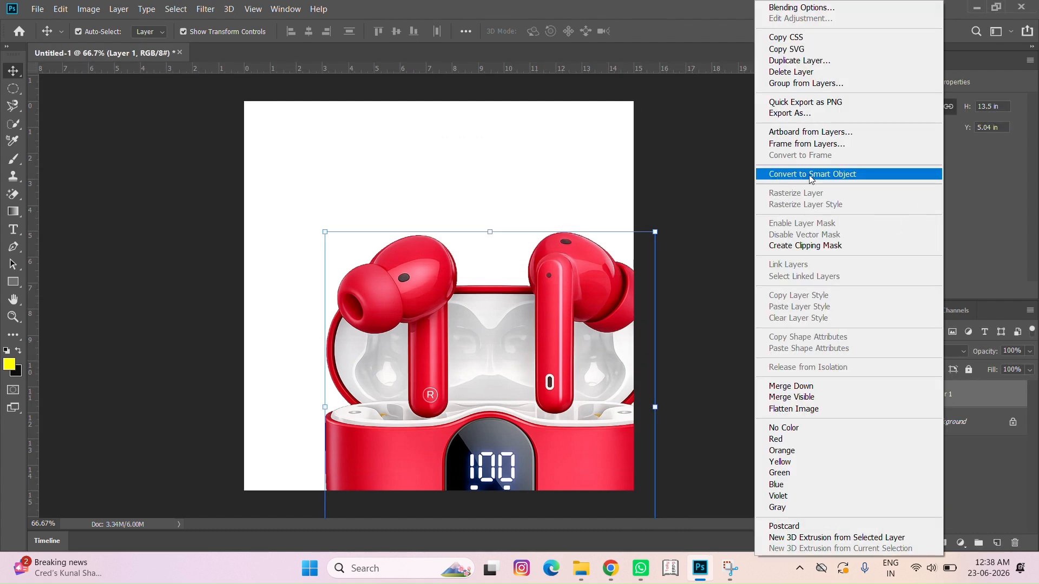
left_click(809, 176)
key("ctrl+t")
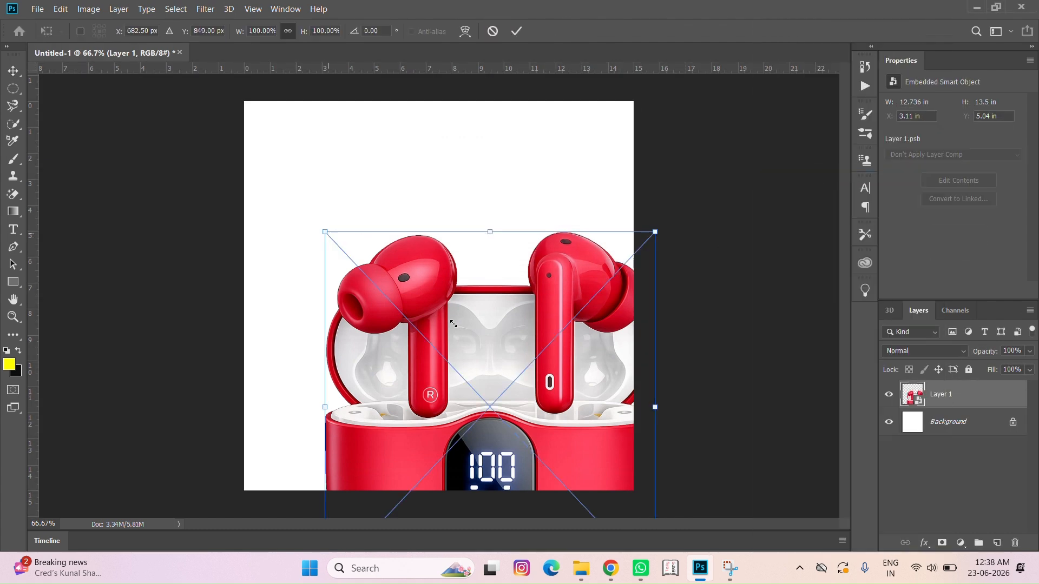
left_click_drag(325, 232, 478, 396)
left_click_drag(530, 428, 474, 284)
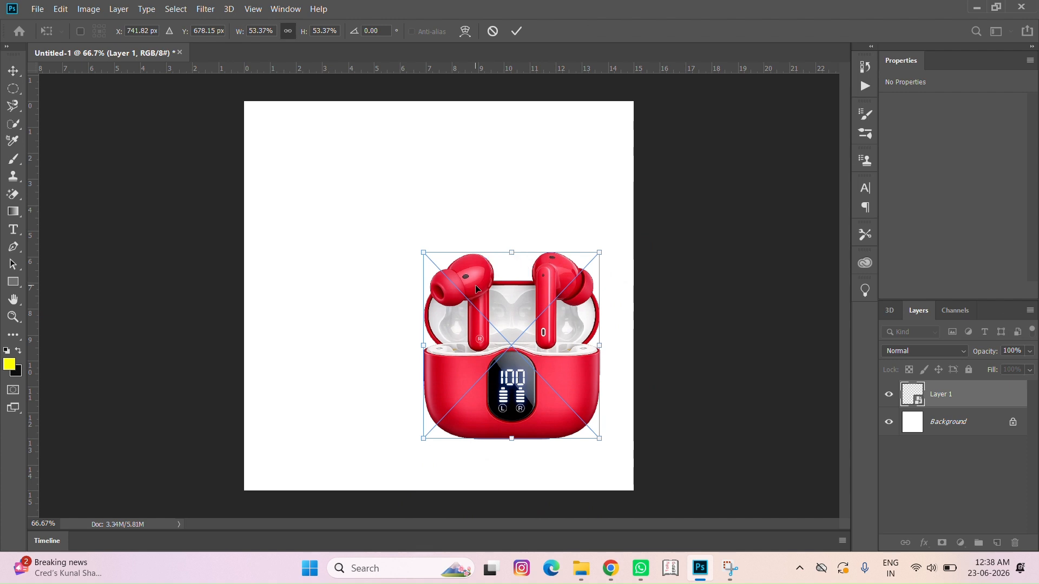
key("Return")
left_click_drag(423, 252, 439, 263)
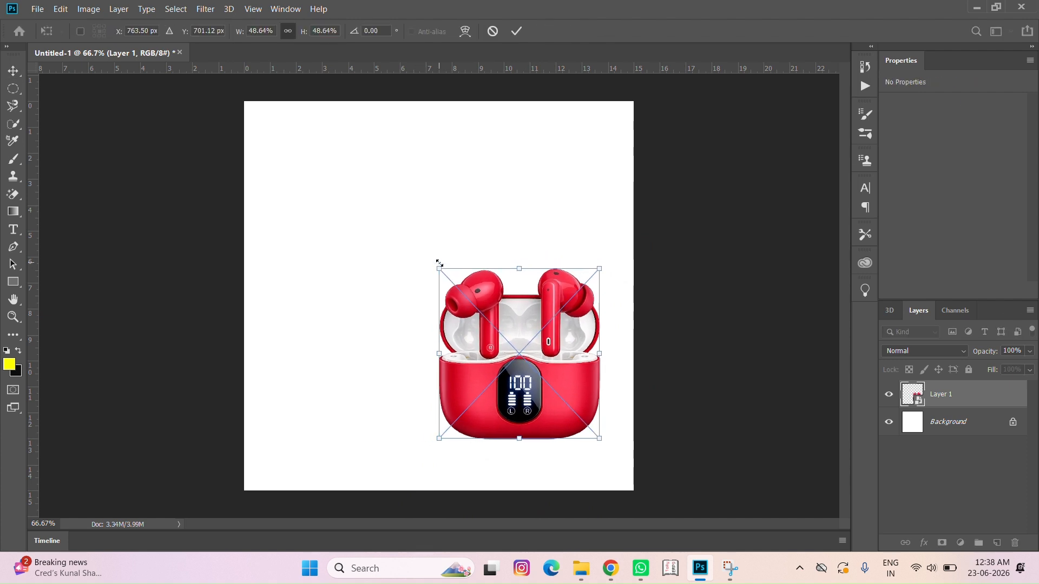
key("Return")
Move the earbuds to the horizontal centre of the canvas, at about X 4.4 in and Y 5.65 in.
right_click(504, 328)
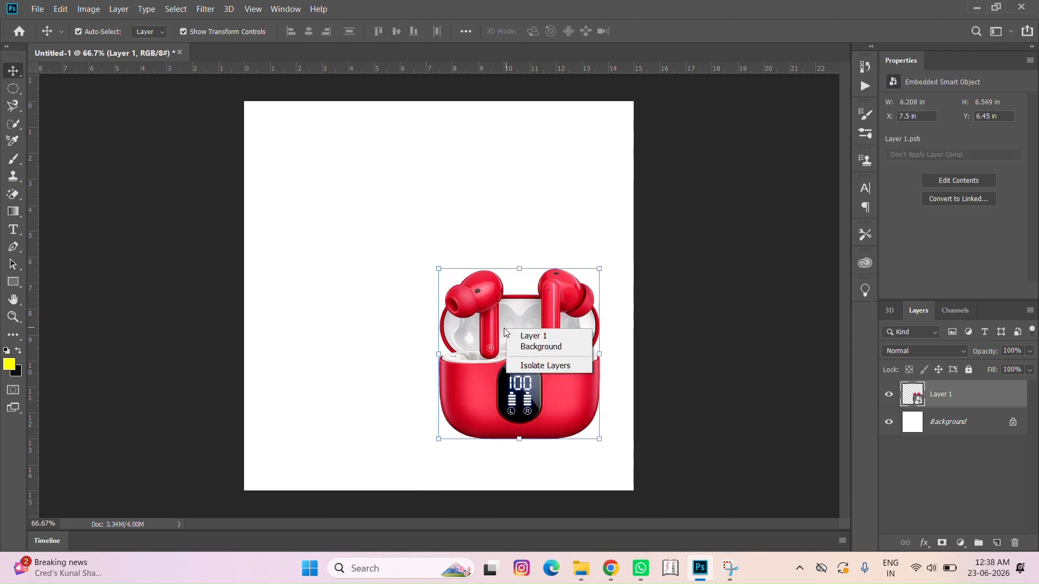
left_click(476, 328)
left_click_drag(489, 334, 411, 314)
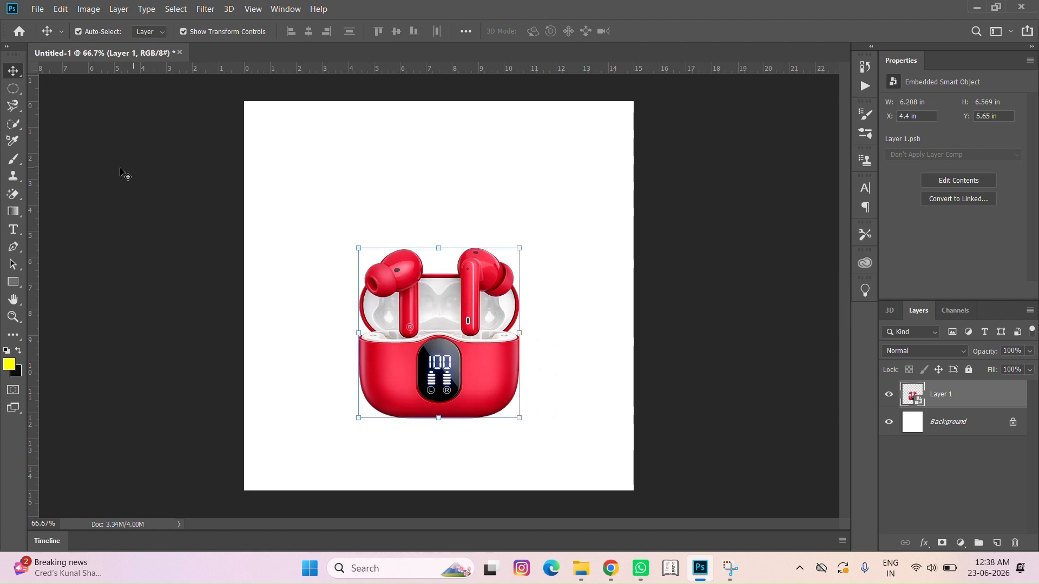
Draw a rectangle of about 550 × 1090 px over the canvas's right half and fill it with red c90721 sampled from the case.
left_click(13, 282)
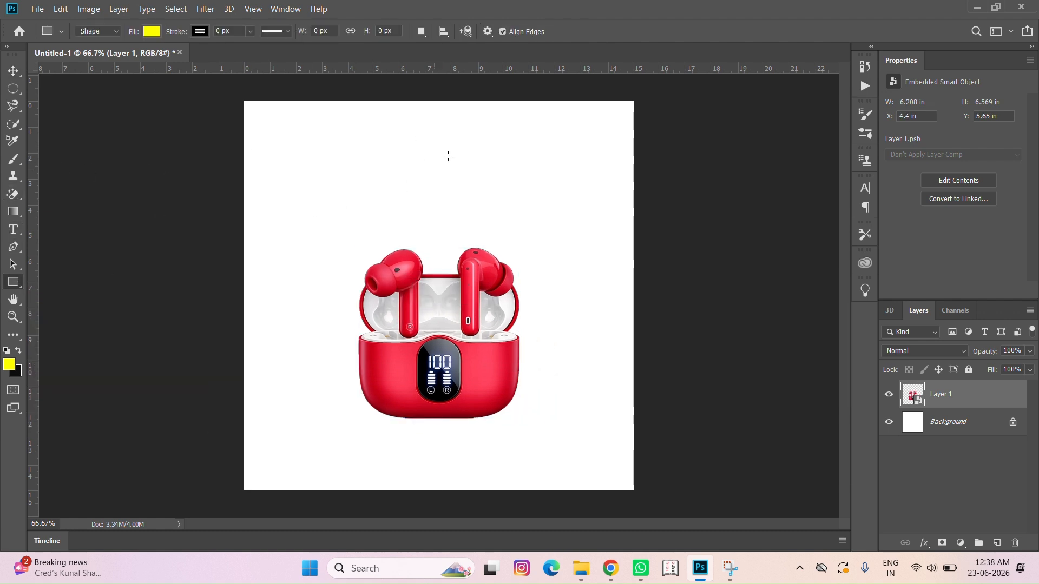
left_click_drag(436, 100, 634, 493)
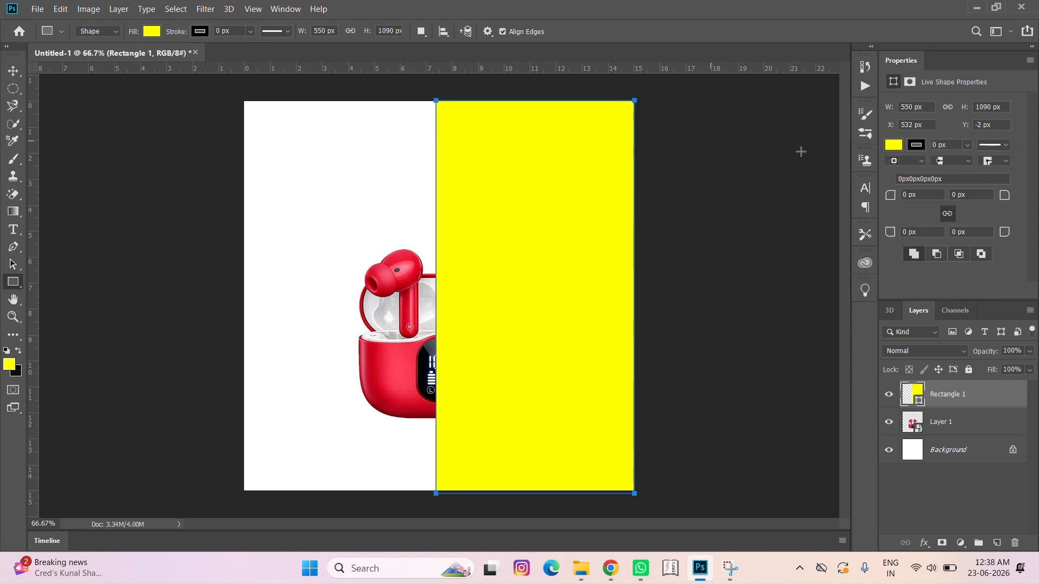
left_click(915, 146)
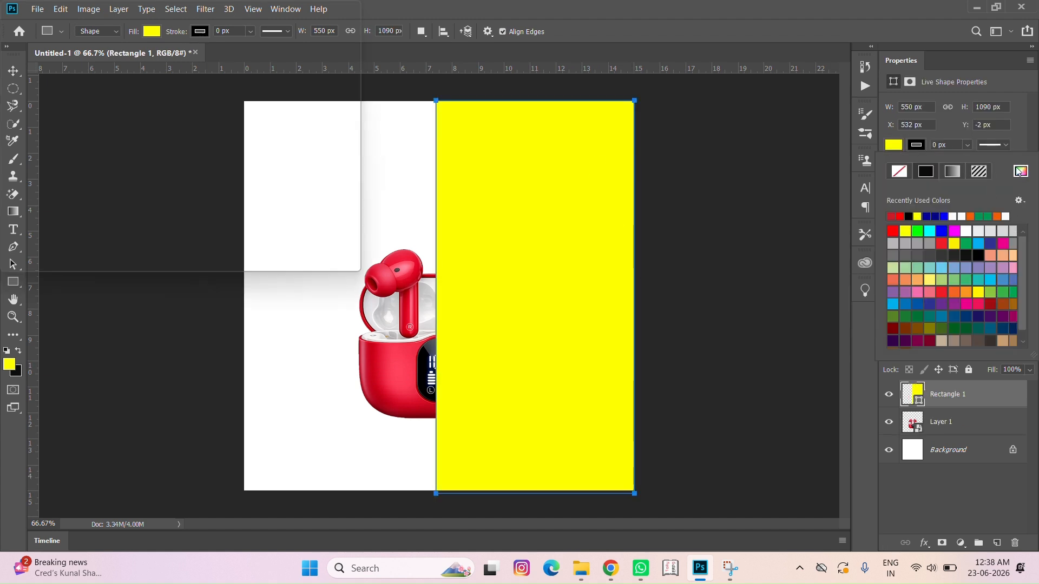
left_click(1020, 171)
left_click(369, 362)
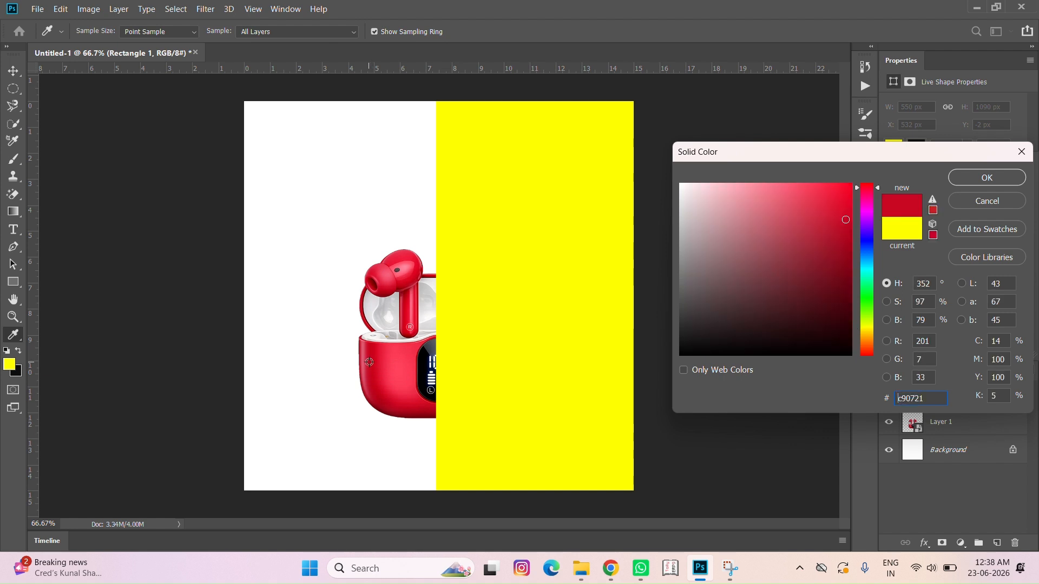
left_click(986, 178)
Move the red rectangle's layer beneath the earbuds layer.
left_click(90, 120)
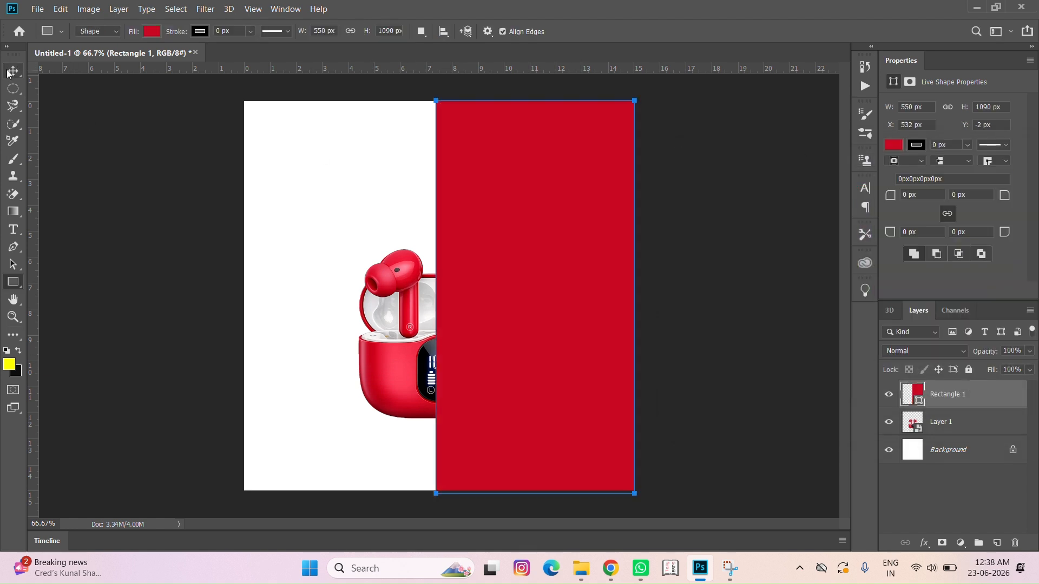
key("v")
left_click_drag(970, 404, 952, 435)
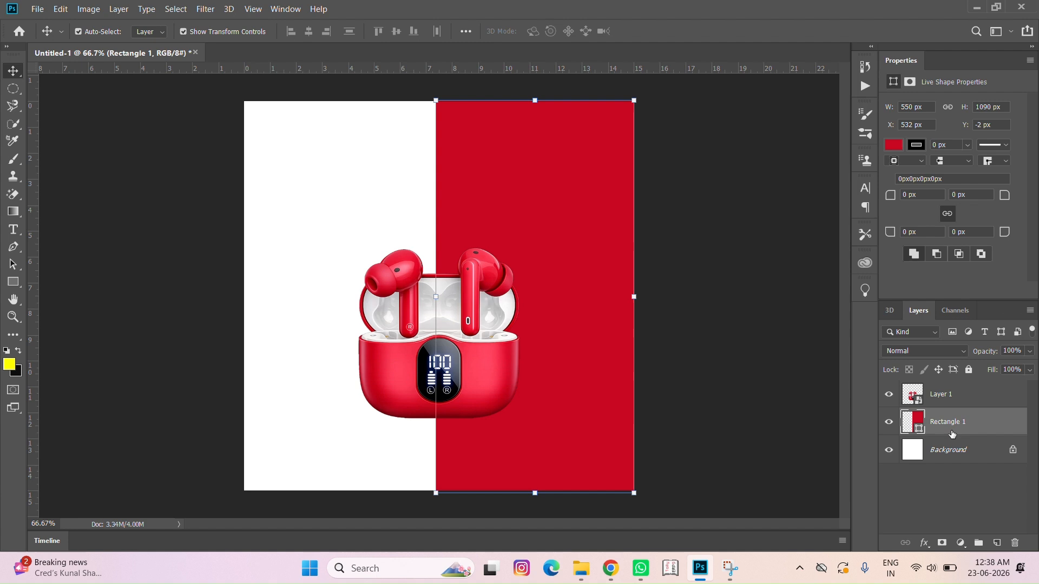
Duplicate the red rectangle and place the copy over the left half of the canvas.
left_click(510, 139)
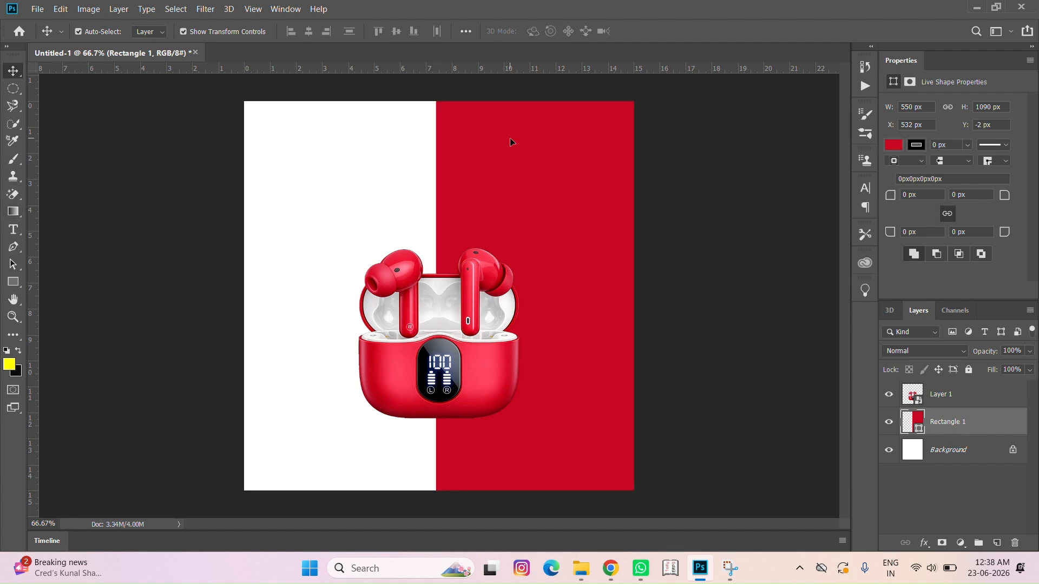
key("ctrl+j")
left_click_drag(510, 139, 339, 154)
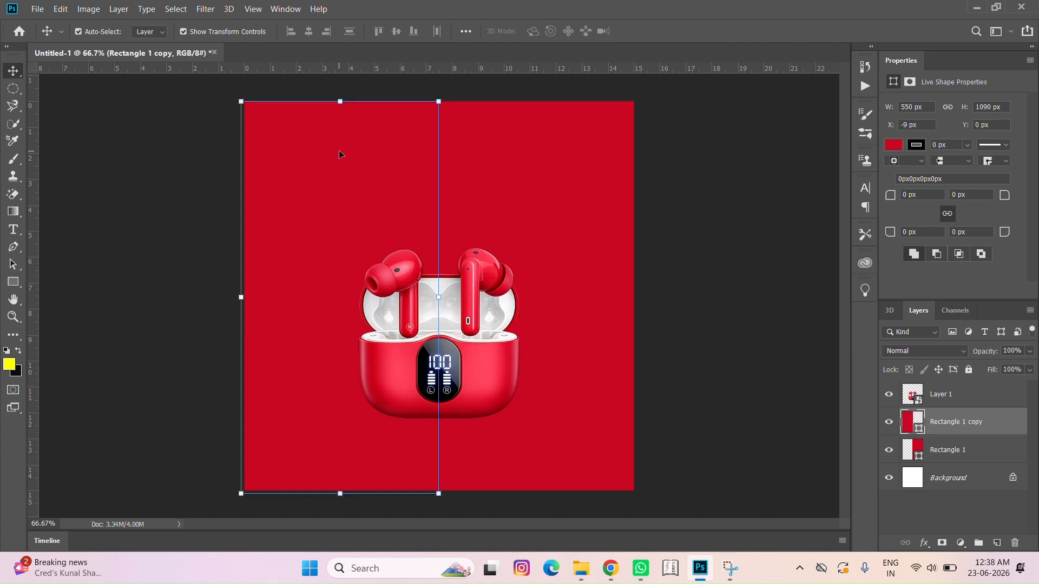
Recolour the left rectangle dark slate 333741, starting from a colour sampled on the case's black display.
double_click(912, 421)
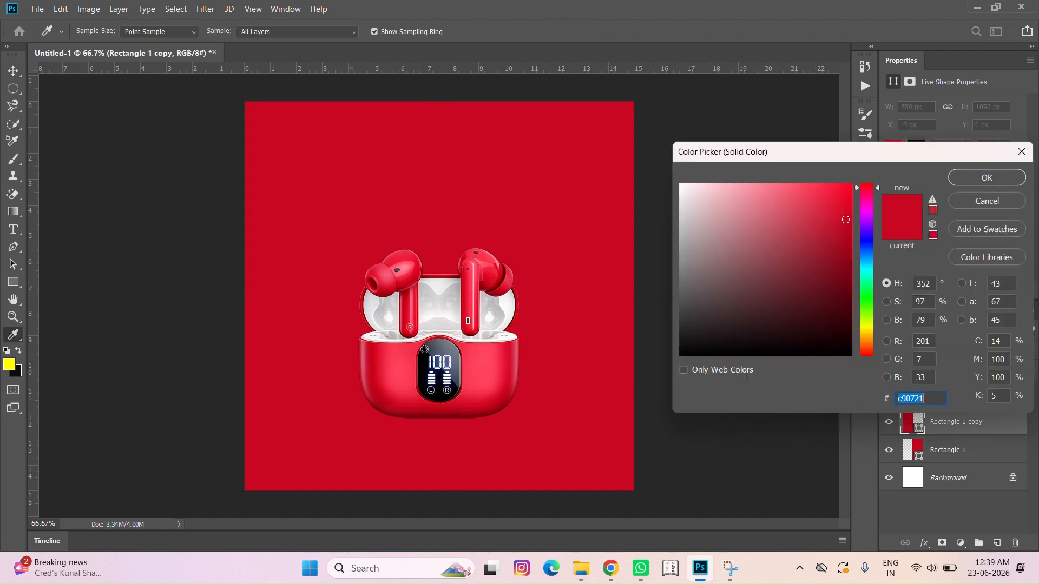
left_click(424, 348)
left_click(429, 349)
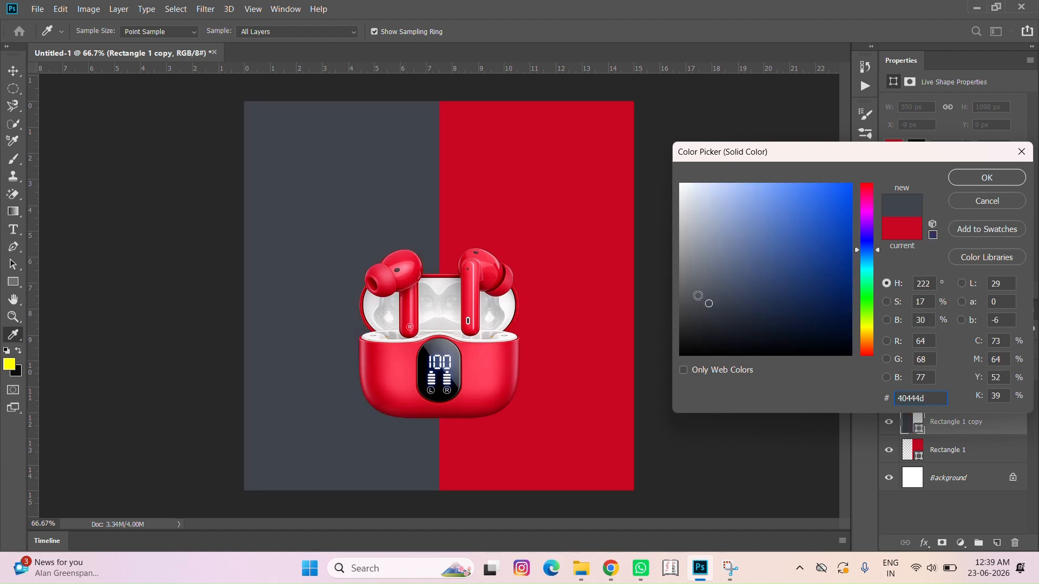
left_click(716, 311)
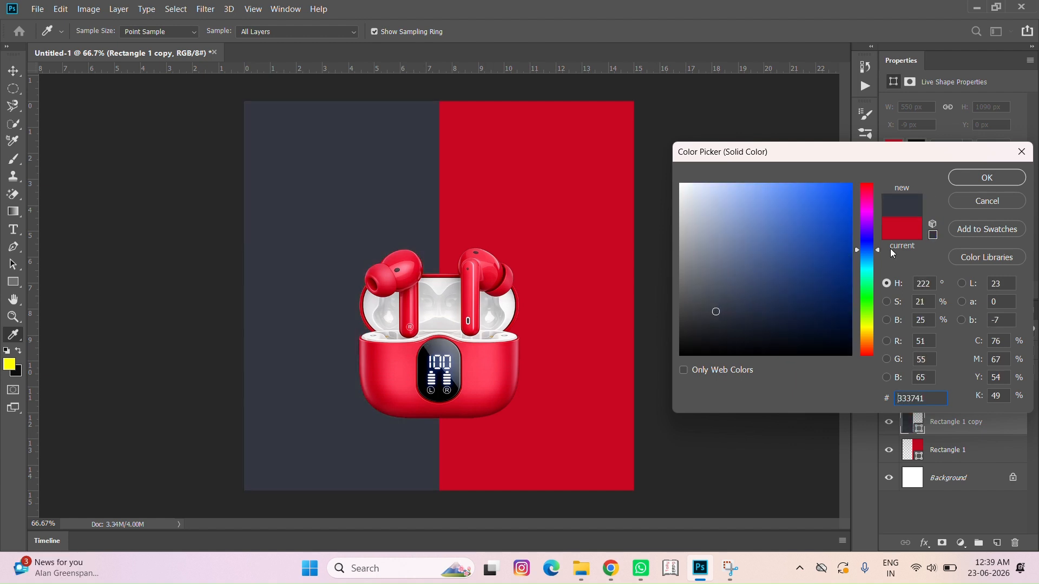
left_click(987, 179)
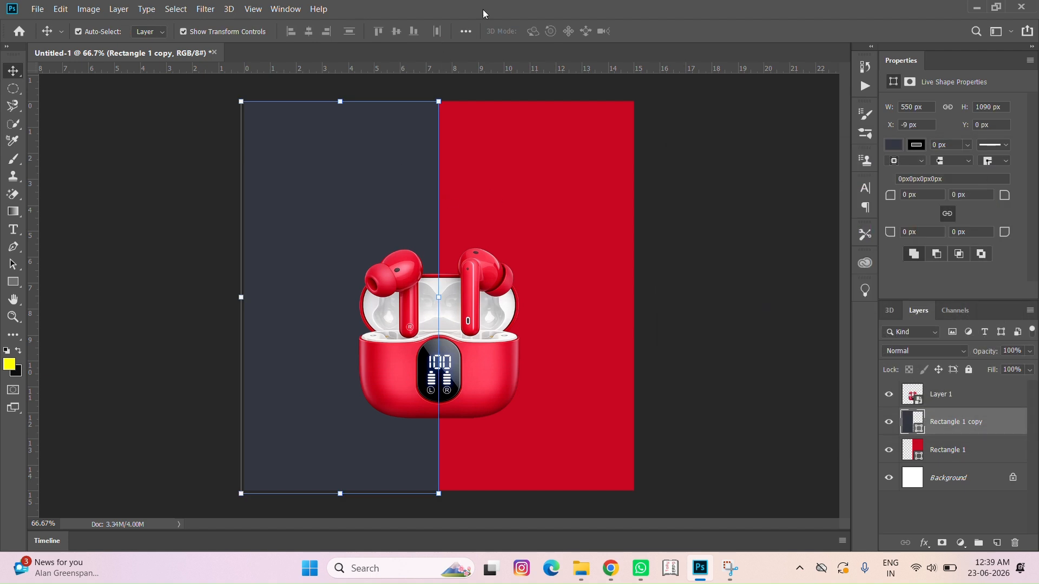
Enlarge the earbuds to about 55% and shift them right to about X 5.97 in and Y 5.59 in.
left_click(444, 19)
left_click_drag(443, 365, 513, 387)
left_click_drag(427, 268, 401, 248)
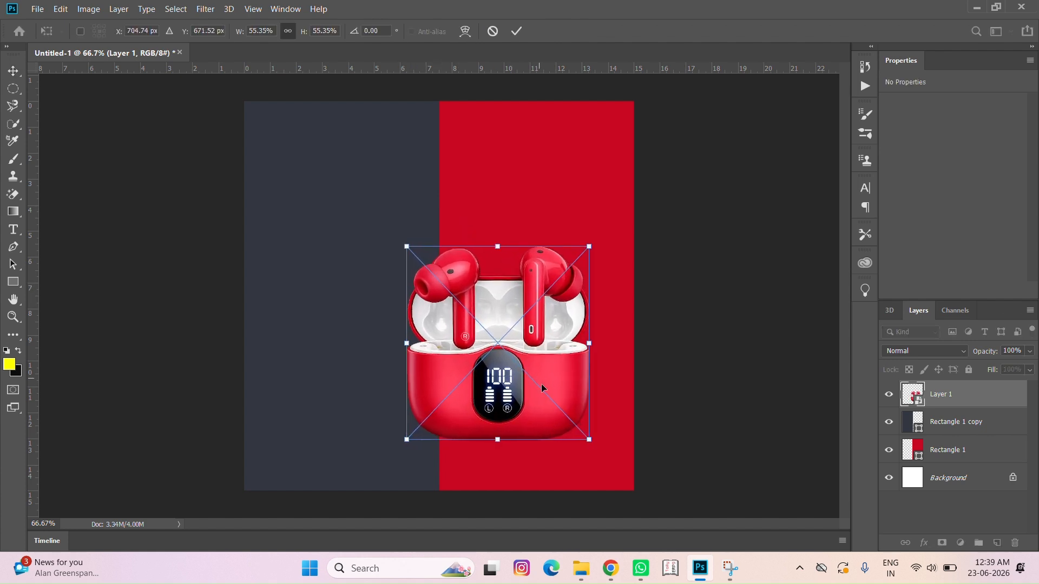
key("Return")
left_click_drag(554, 385, 547, 385)
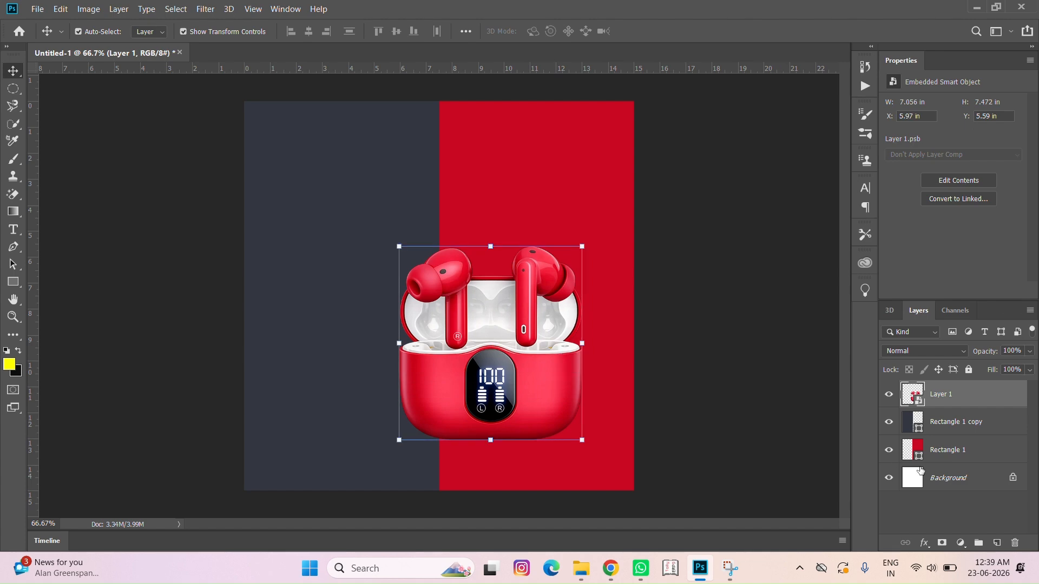
Add an Outer Glow layer style to the earbuds layer and set the glow colour to white.
right_click(949, 391)
left_click(825, 10)
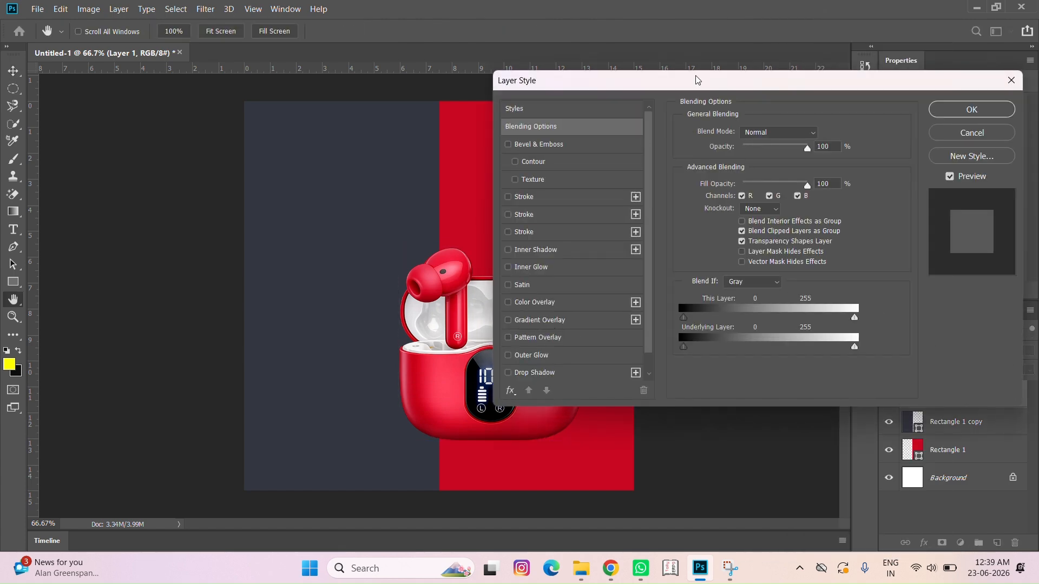
left_click_drag(696, 80, 831, 69)
left_click(675, 344)
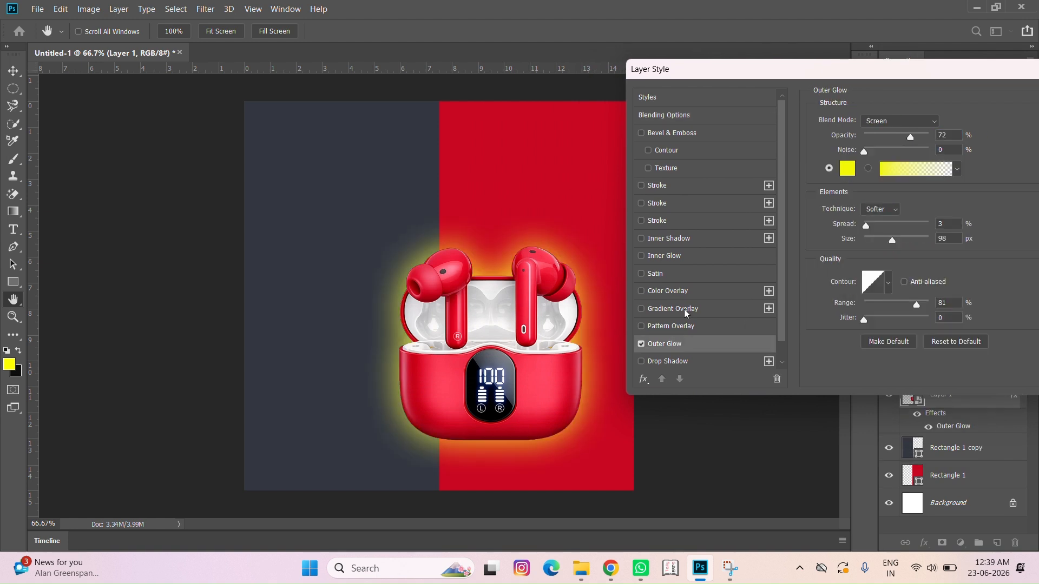
left_click(852, 167)
left_click(681, 185)
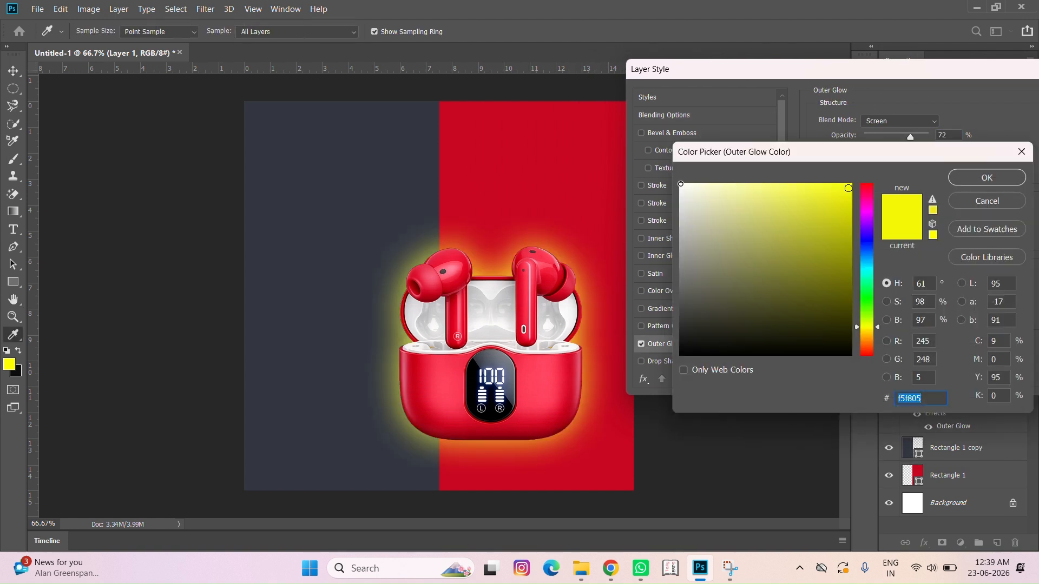
left_click(992, 175)
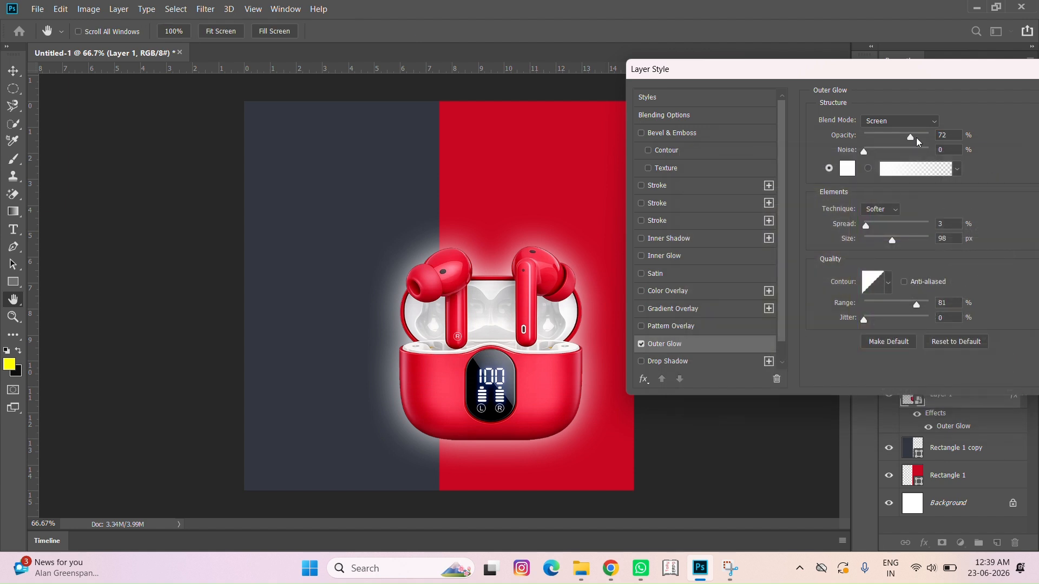
Set the outer glow to 50% opacity, 0% spread, 76 px size, 80% range and 100% jitter, and apply the style.
left_click_drag(911, 137, 896, 139)
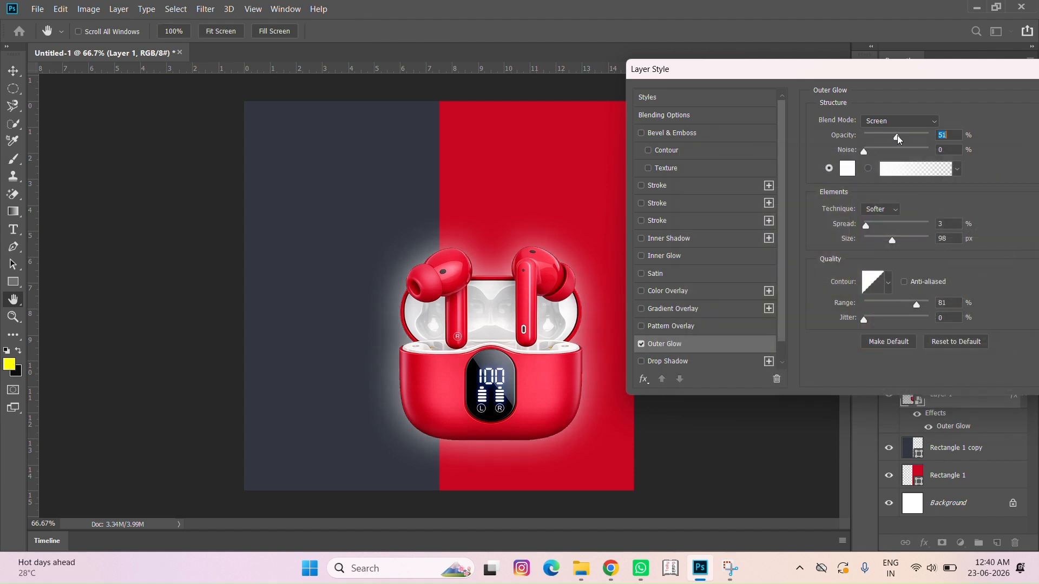
mouse_move(895, 242)
left_mouse_down()
mouse_move(879, 241)
mouse_move(901, 241)
left_mouse_up()
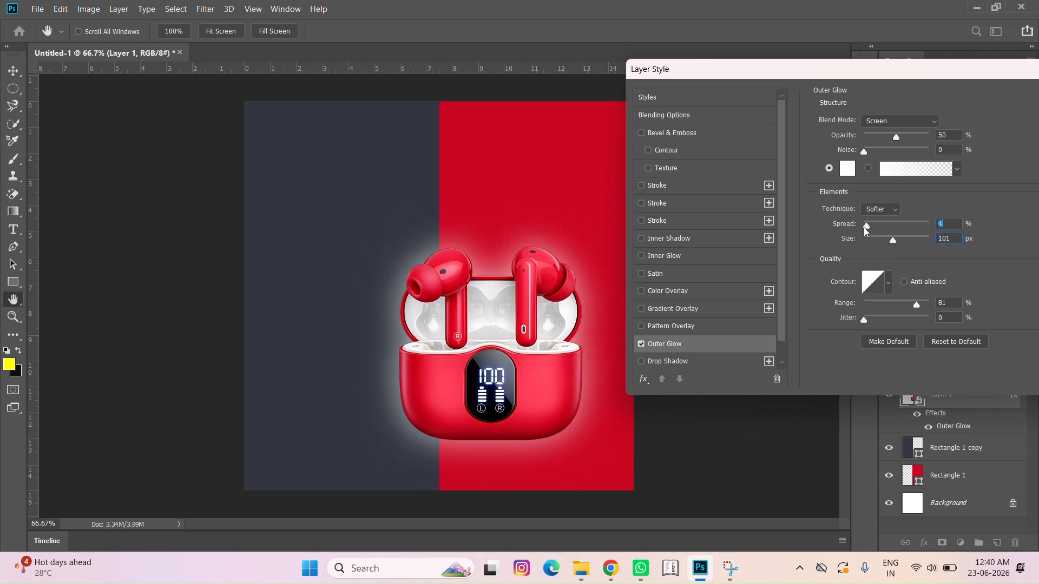
mouse_move(866, 225)
left_mouse_down()
mouse_move(927, 226)
mouse_move(856, 231)
left_mouse_up()
left_click_drag(891, 239, 887, 239)
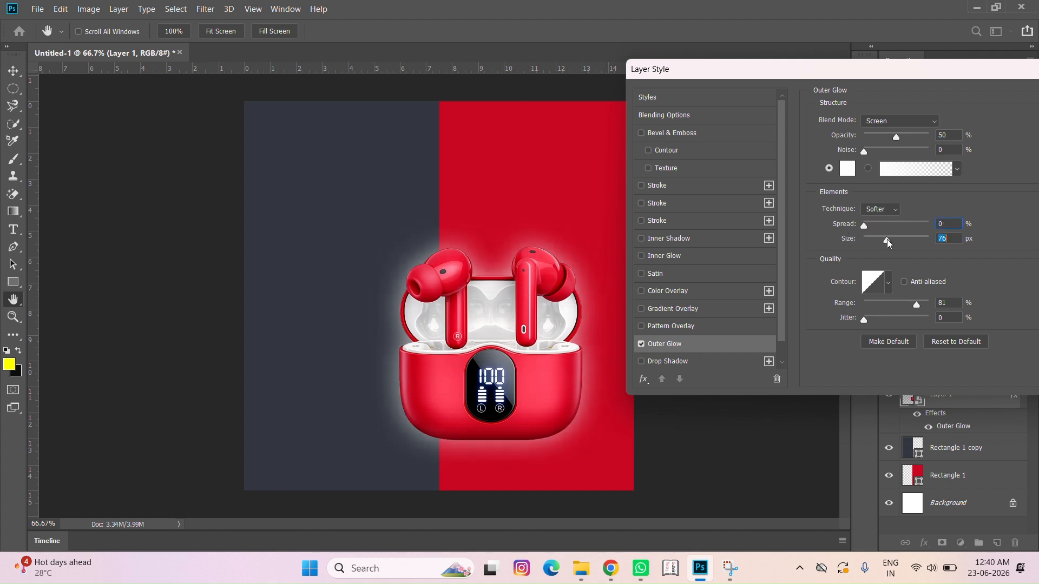
mouse_move(915, 304)
left_mouse_down()
mouse_move(862, 306)
mouse_move(927, 306)
mouse_move(917, 314)
left_mouse_up()
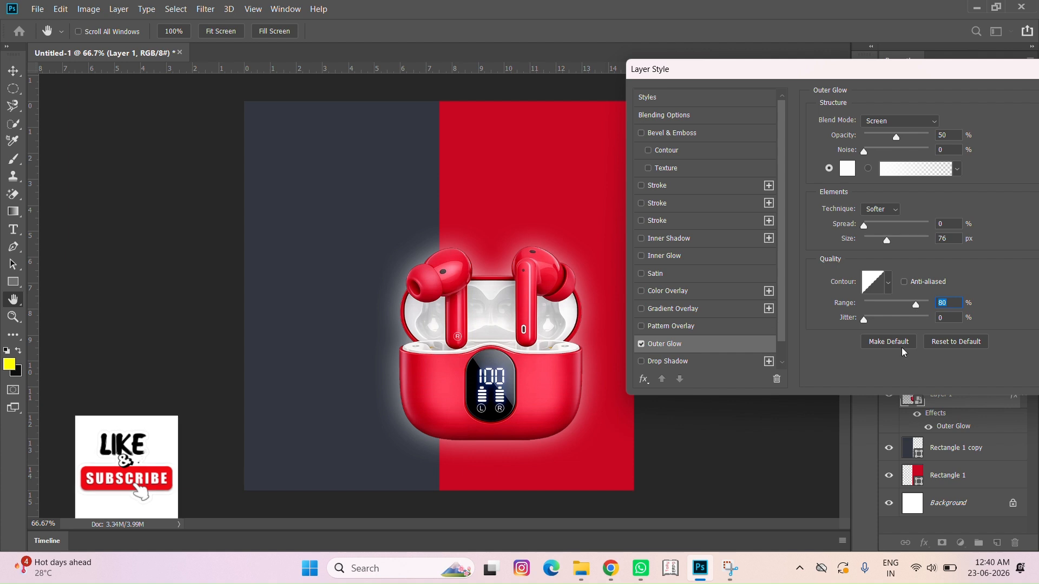
left_click_drag(864, 320, 1027, 318)
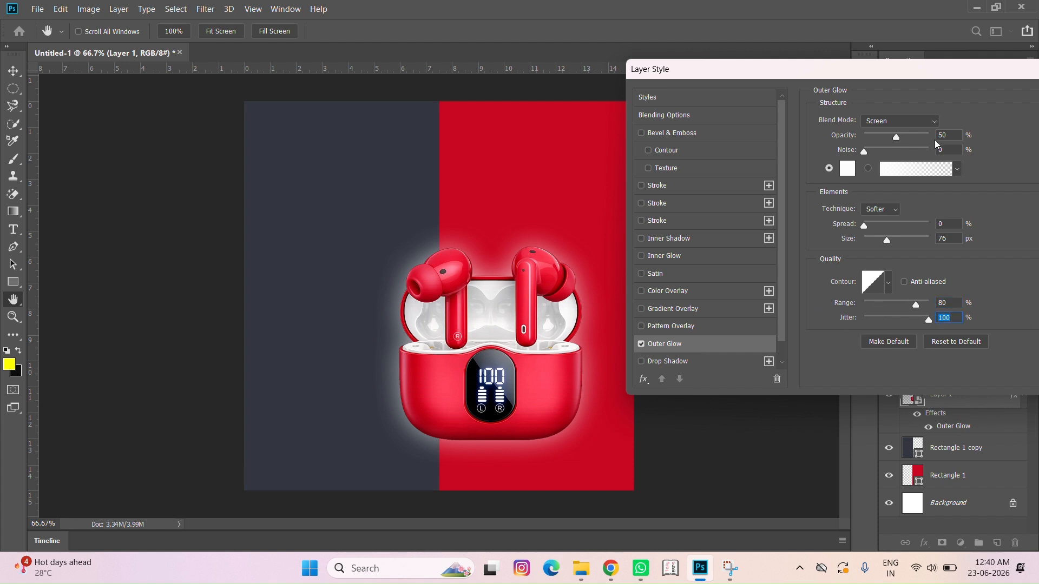
left_click_drag(933, 61, 809, 77)
left_click(969, 109)
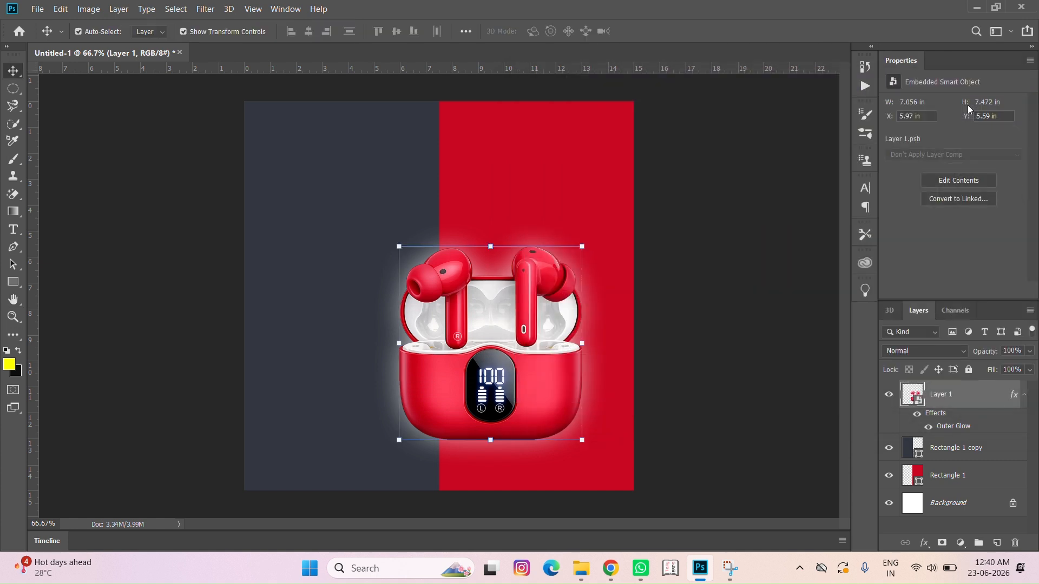
Nudge the glowing earbuds slightly to the right and deselect the layer.
left_click_drag(507, 406, 523, 402)
left_click(712, 365)
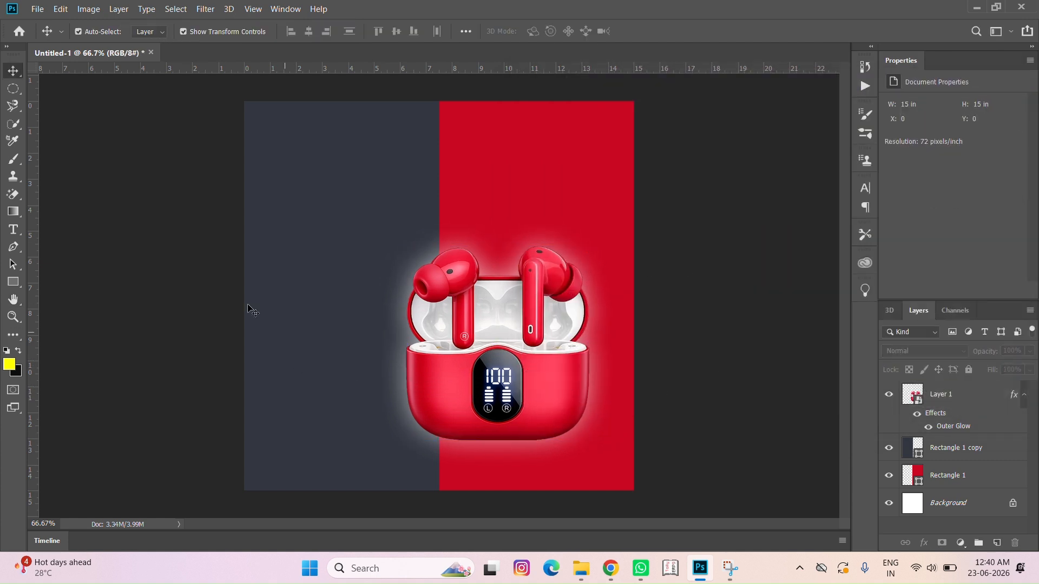
Add a 72 pt heading on the slate half reading "SPECIAL" with "COLLECTION" on a second line.
left_click(14, 230)
left_click(296, 212)
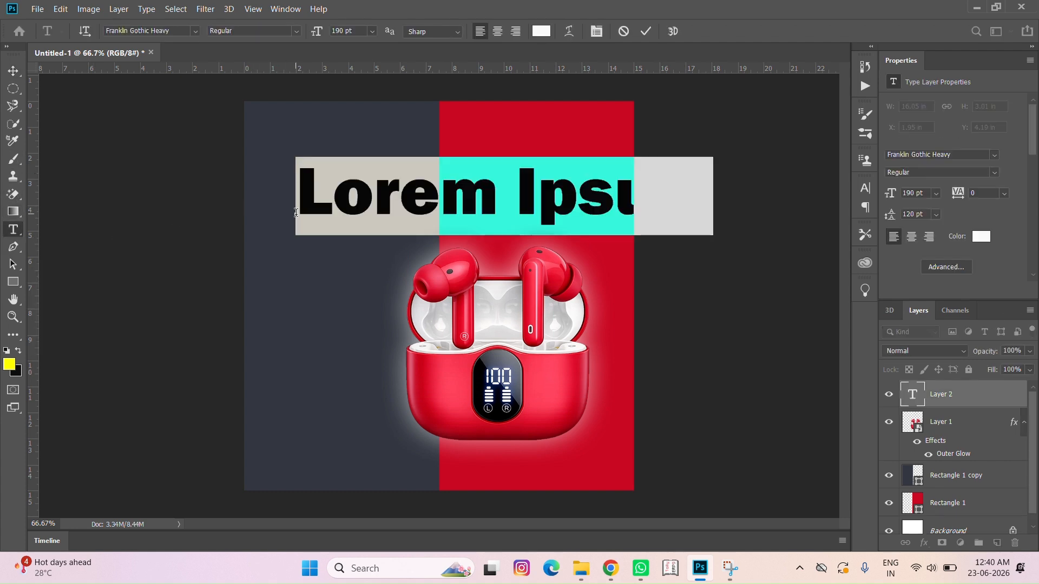
left_click(372, 31)
left_click(354, 204)
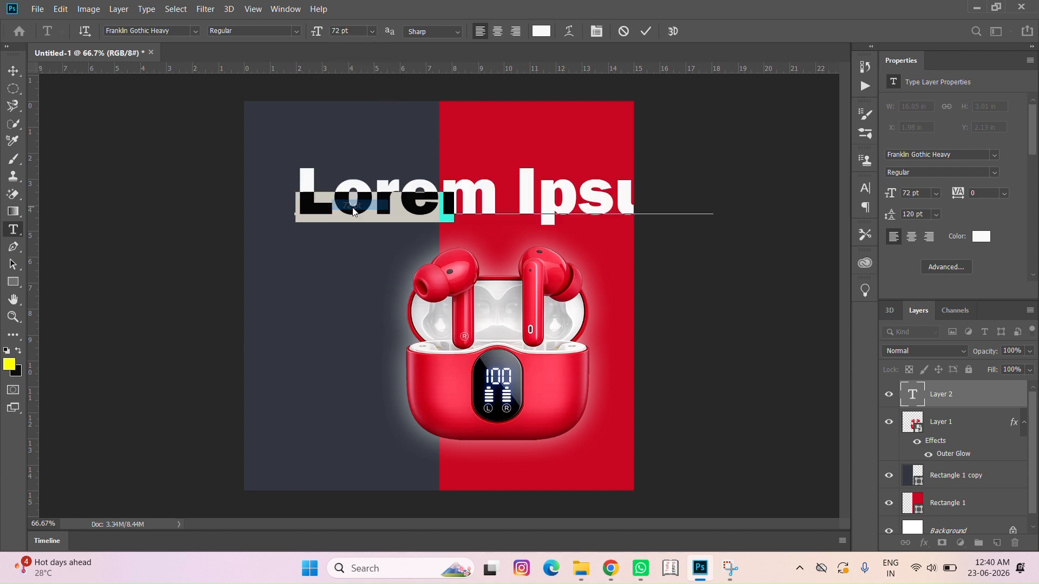
key("Delete")
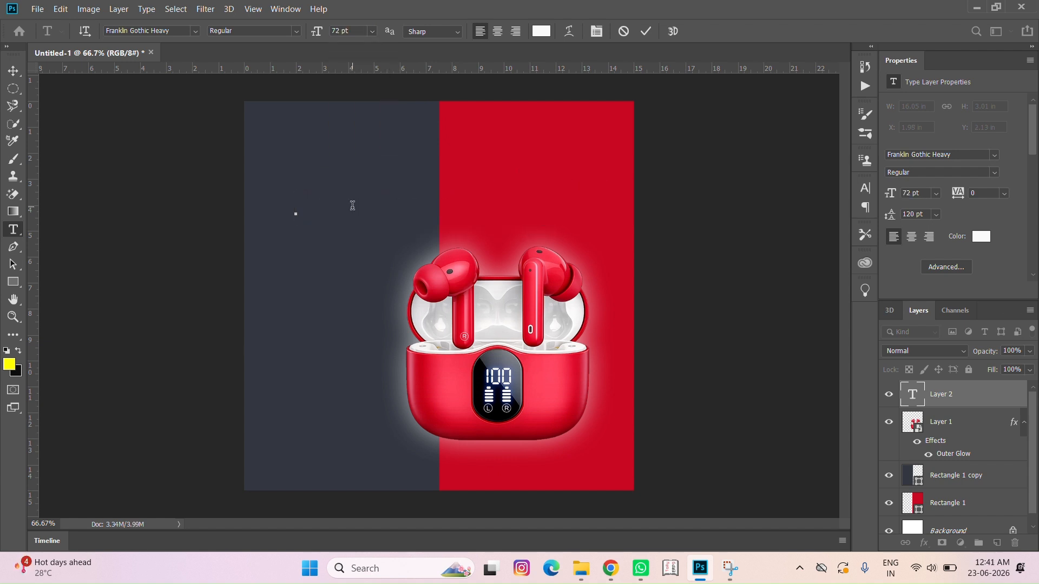
type("SPECIAL")
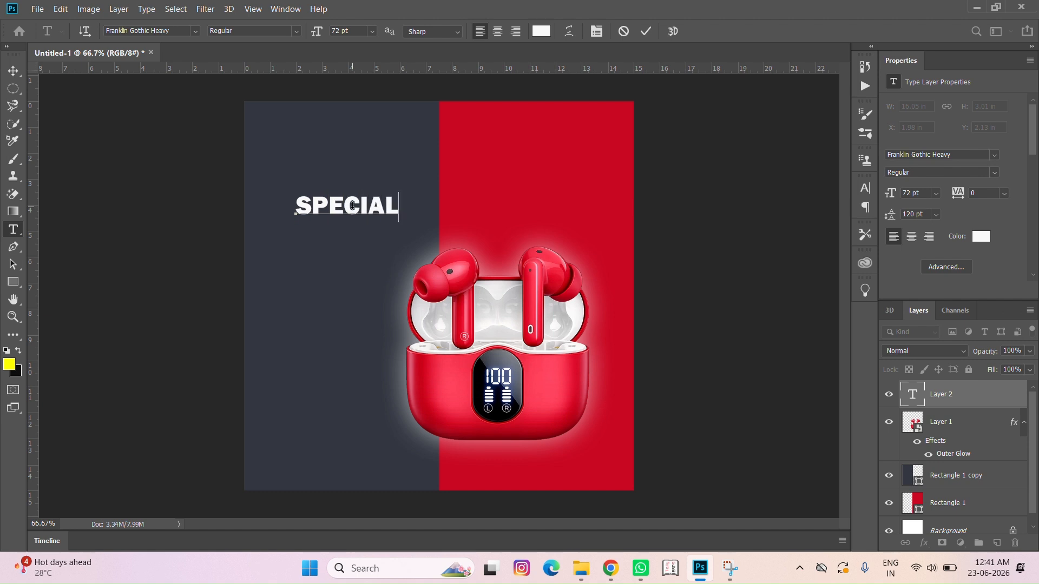
key("Return")
type("COLLECTION")
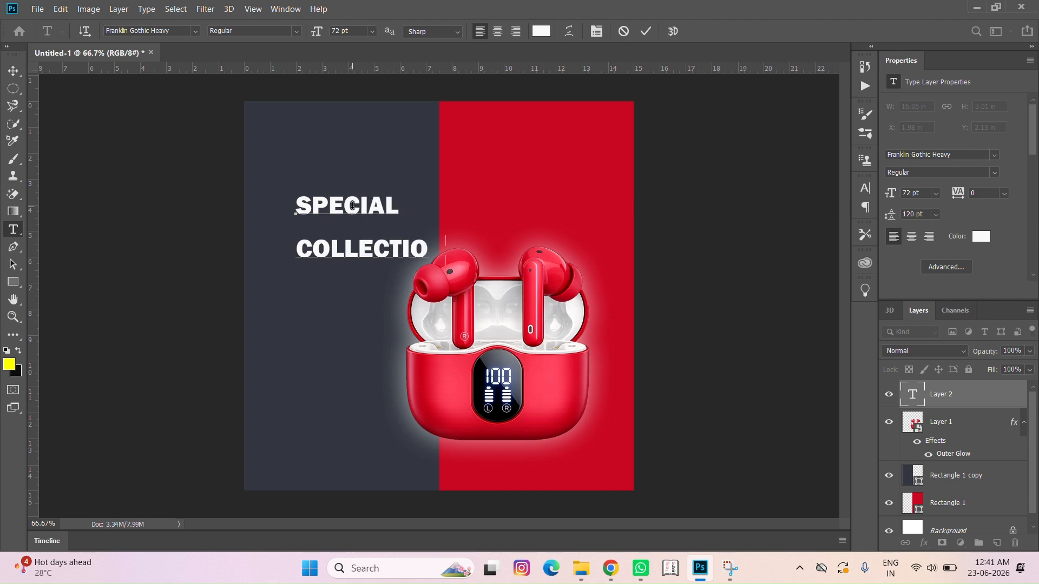
Change the whole heading's font to Bebas Kai Regular and its leading to 72 pt.
key("ctrl+shift+Left")
key("ctrl+shift+Left")
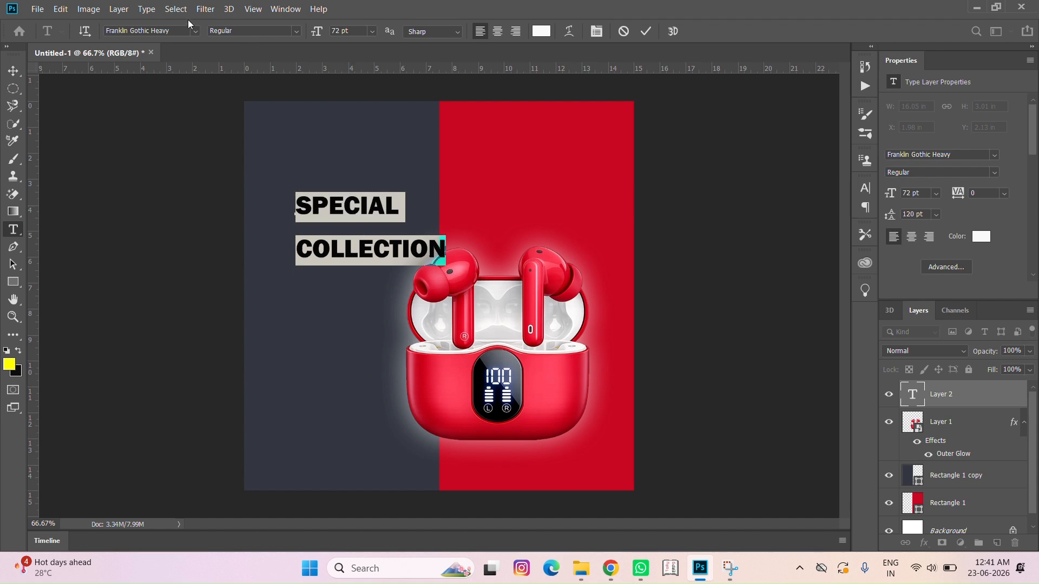
left_click(175, 31)
type("BE")
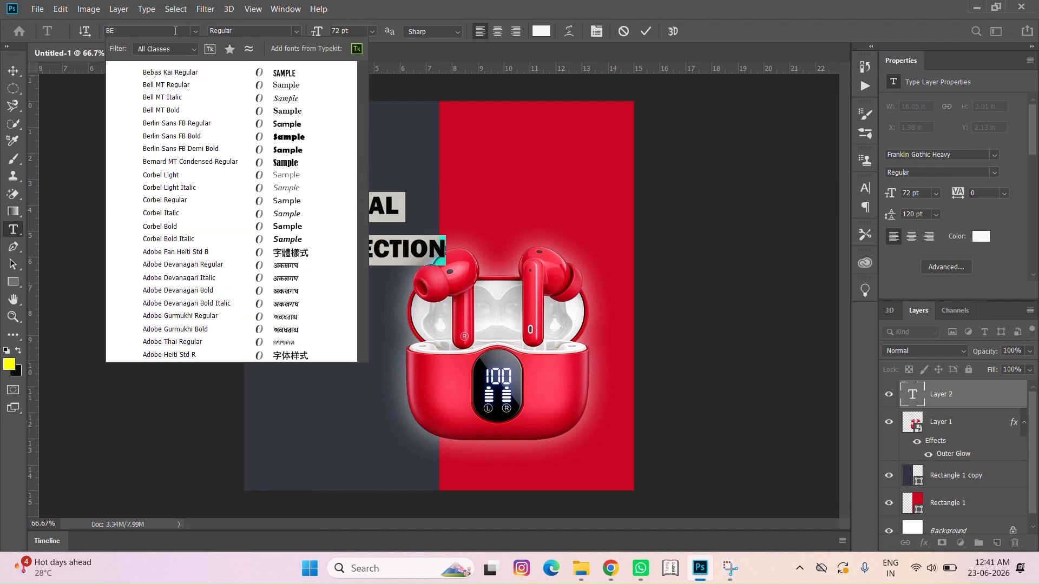
left_click(155, 75)
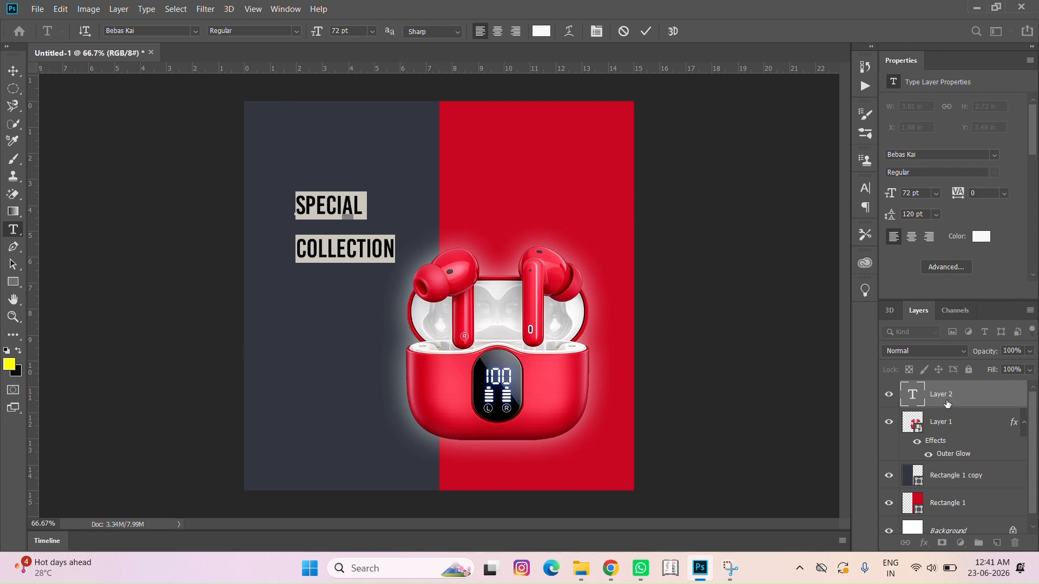
left_click(936, 215)
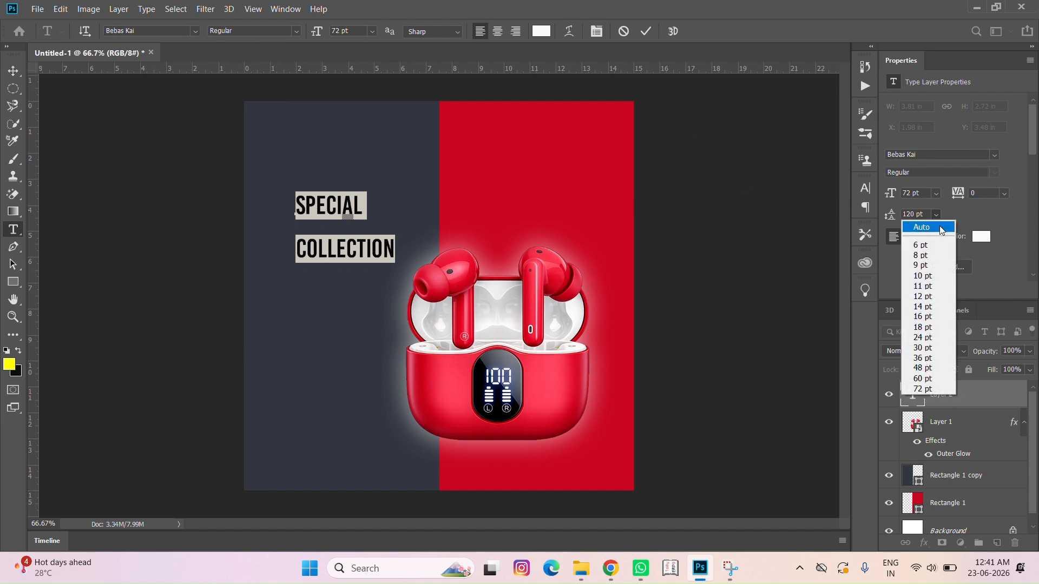
left_click(929, 390)
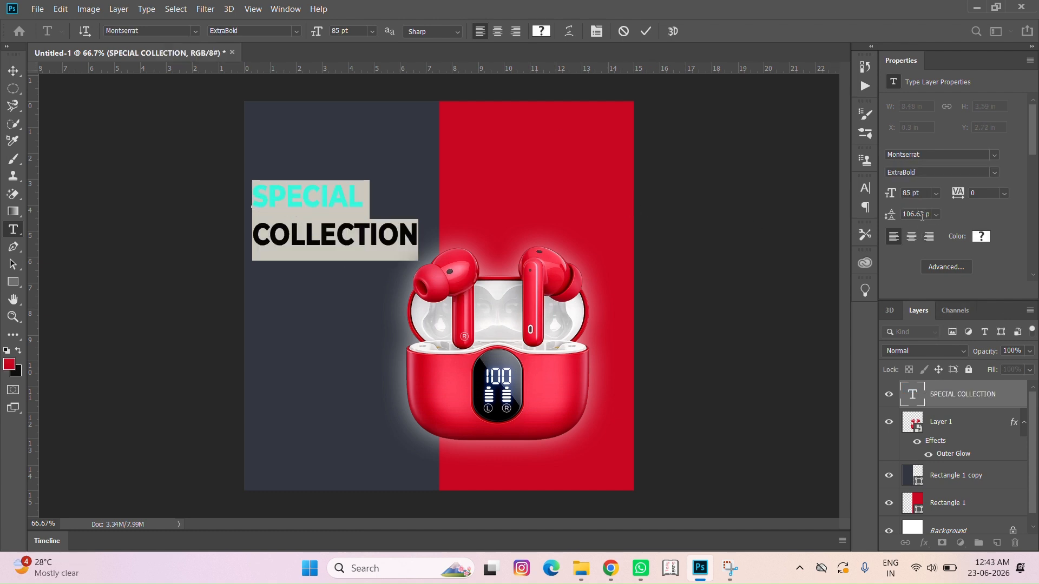
Set the Montserrat heading's leading to 72 pt and move it to about X 0.51 in and Y 2.65 in.
left_click(936, 215)
left_click(923, 393)
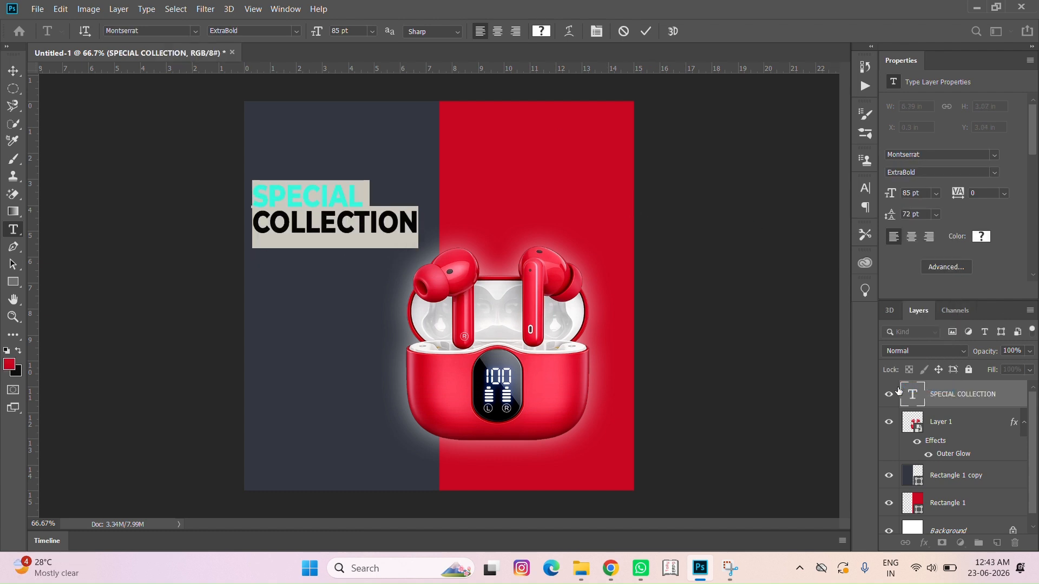
left_click(653, 37)
key("v")
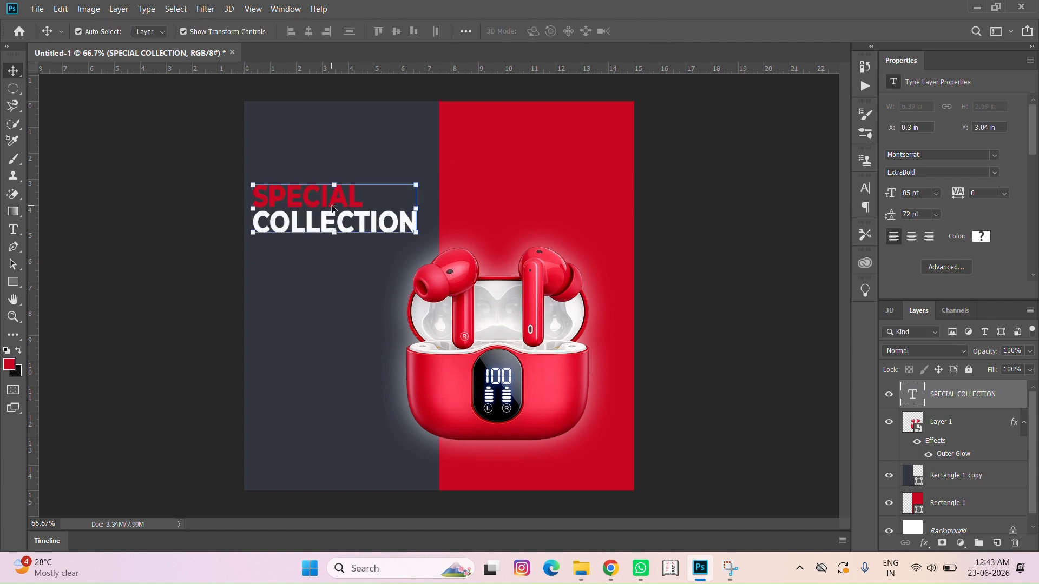
left_click_drag(332, 209, 336, 193)
Recolour only the word SPECIAL in the heading to the brighter red e60624, commit the text and deselect the layer.
double_click(336, 190)
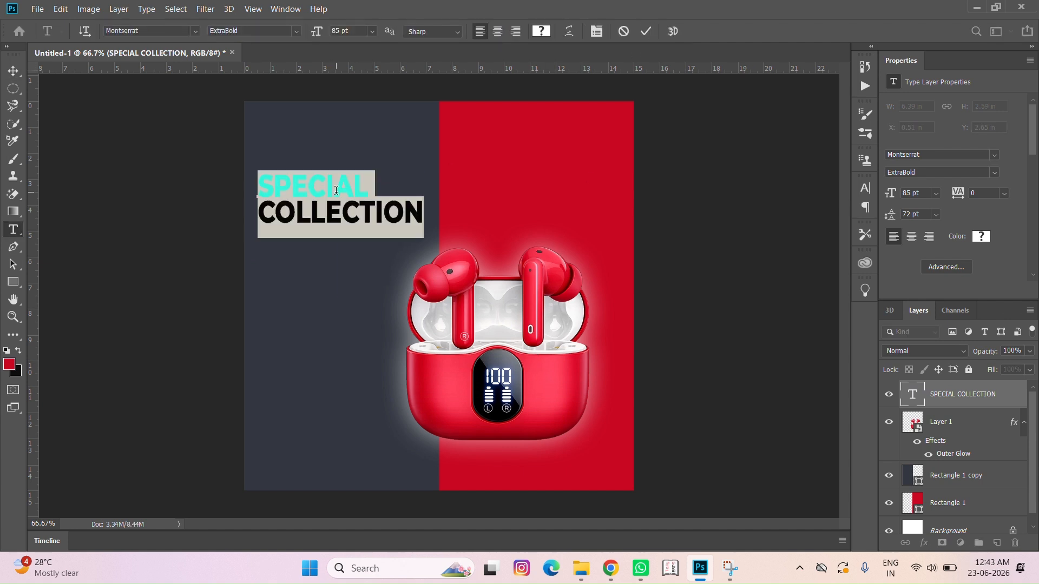
left_click_drag(258, 189, 382, 189)
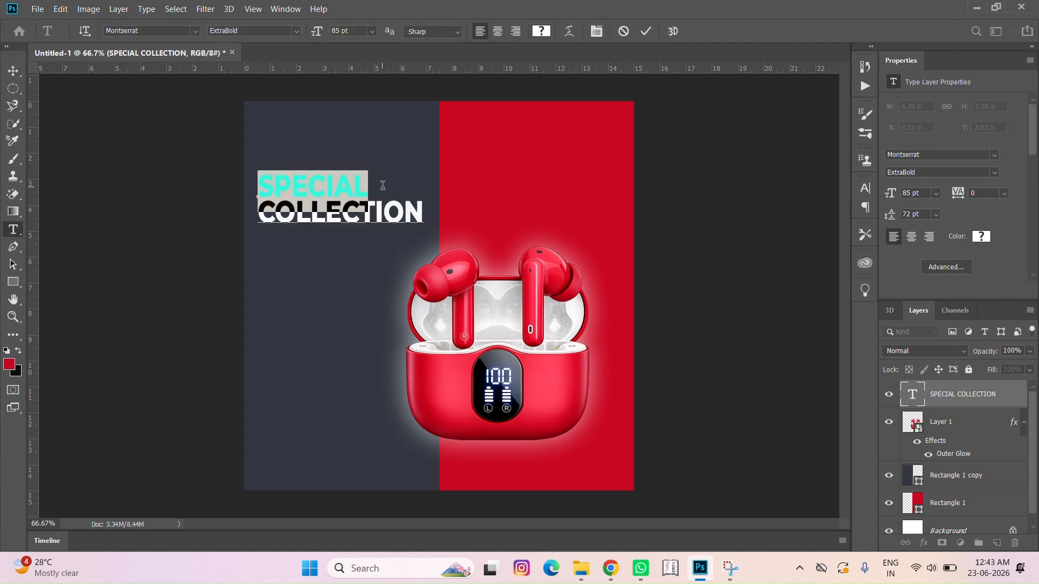
left_click(10, 362)
left_click(847, 200)
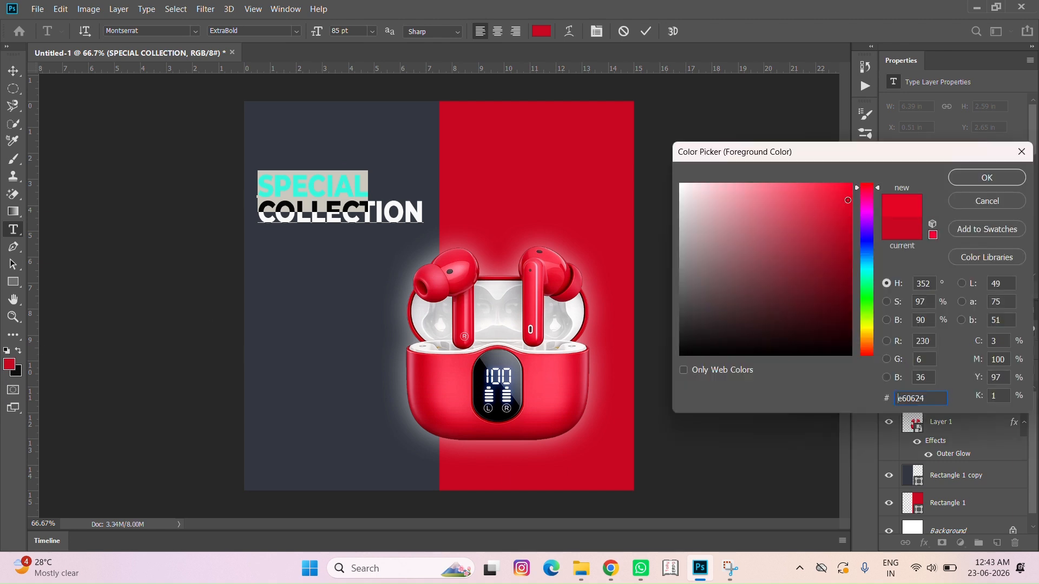
left_click(983, 179)
left_click(647, 31)
key("v")
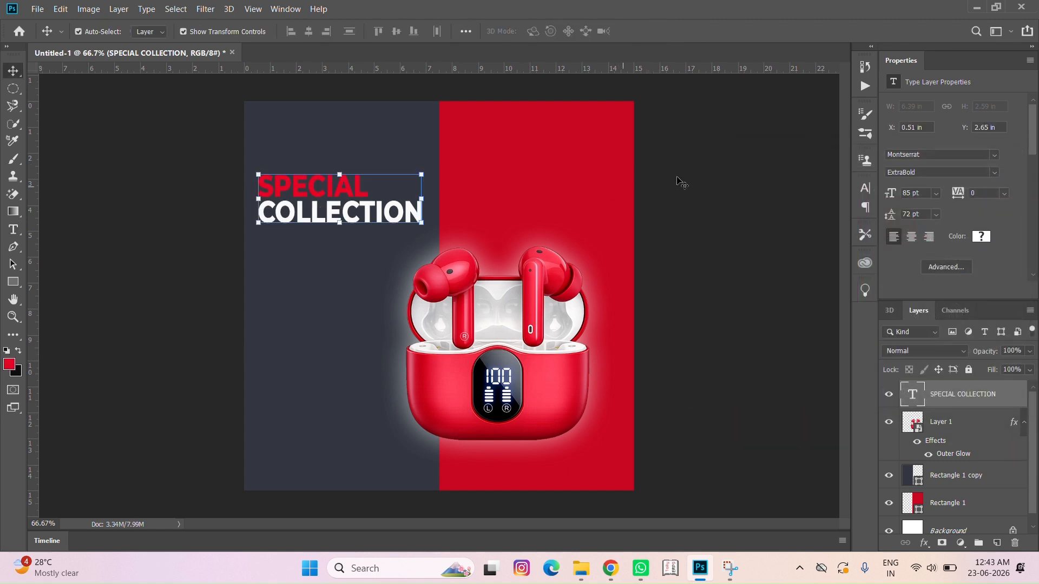
left_click(725, 170)
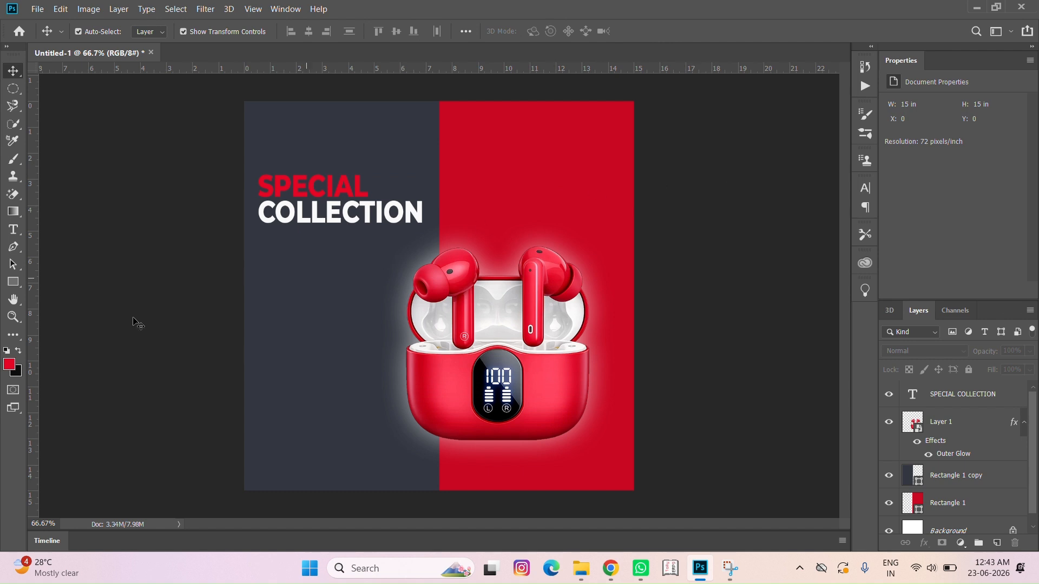
Start an 18 pt text below the heading with the first line "Lorem Ipsum DOLOR SIT AMET,".
left_click(15, 231)
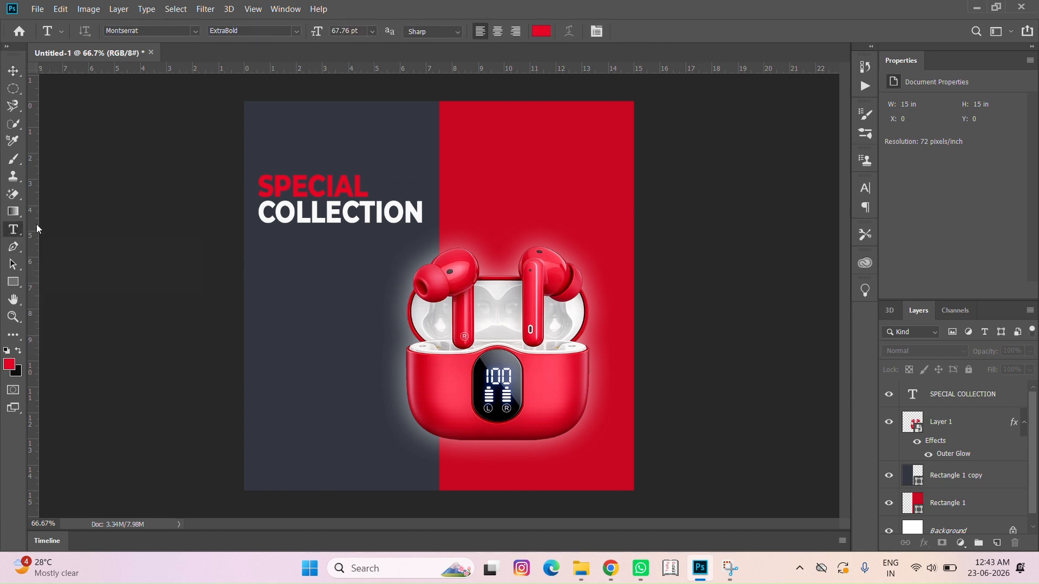
left_click(372, 30)
left_click(352, 143)
left_click(274, 271)
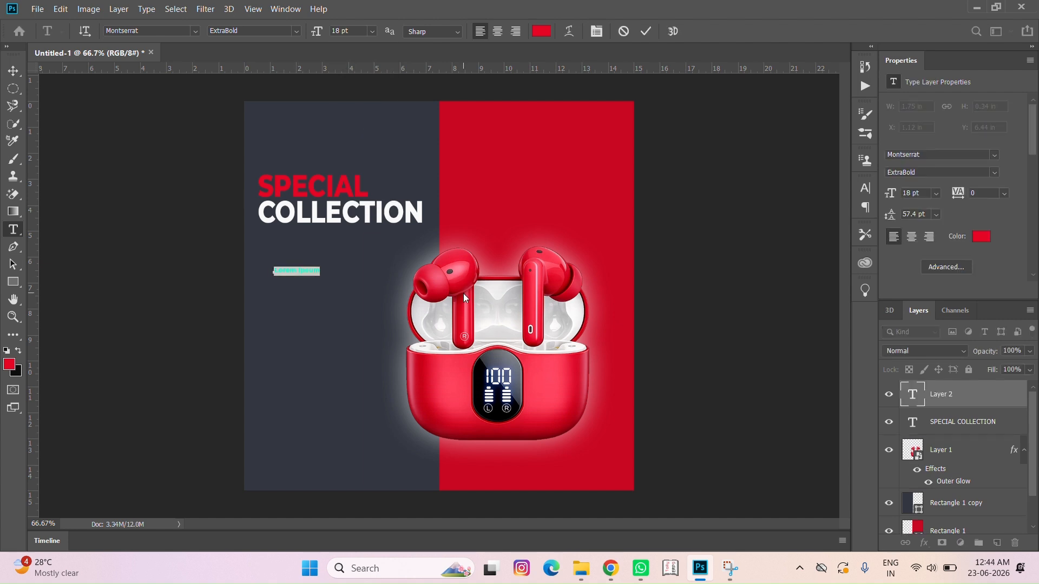
key("Right")
type("DOLOR SIT AMET")
key("Return")
Add four more lines of filler text below the first one, starting with "CONSECTTUR AD FJK DJKDJDKJDJFJJ".
type("CONSECTETUR AD")
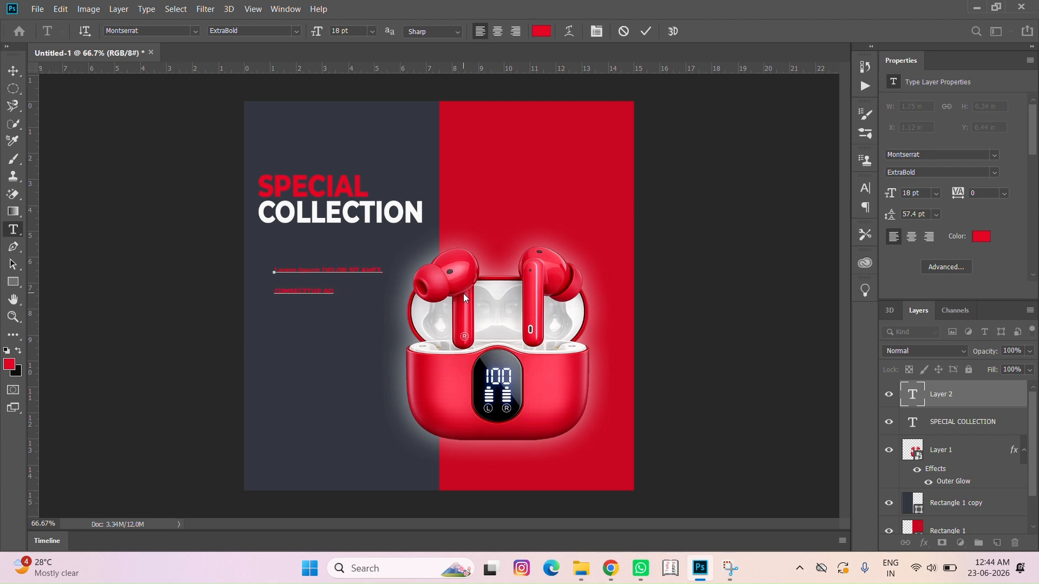
type(" FJK DJKDJDKJDJFU LOREM D SDKJK SHKDKD KHSK")
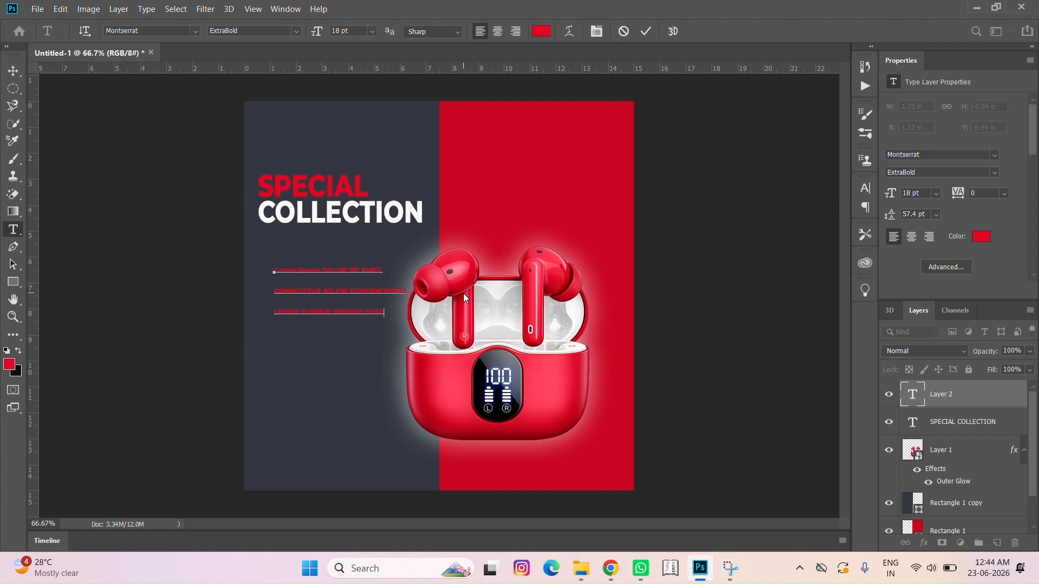
type("DK H DJDJDJD")
key("Return")
type("SJSJKJD DKSDI SKSK LOKE H AJSKJOK")
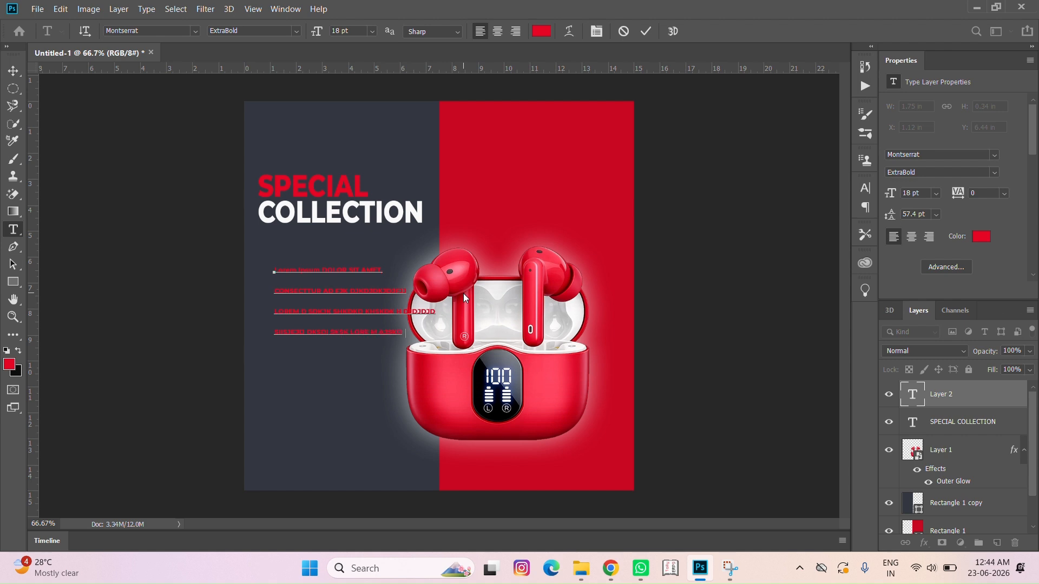
key("Return")
type("SKDKEJEKSKDKSKDKJEMEKE DICISIDWKEJ")
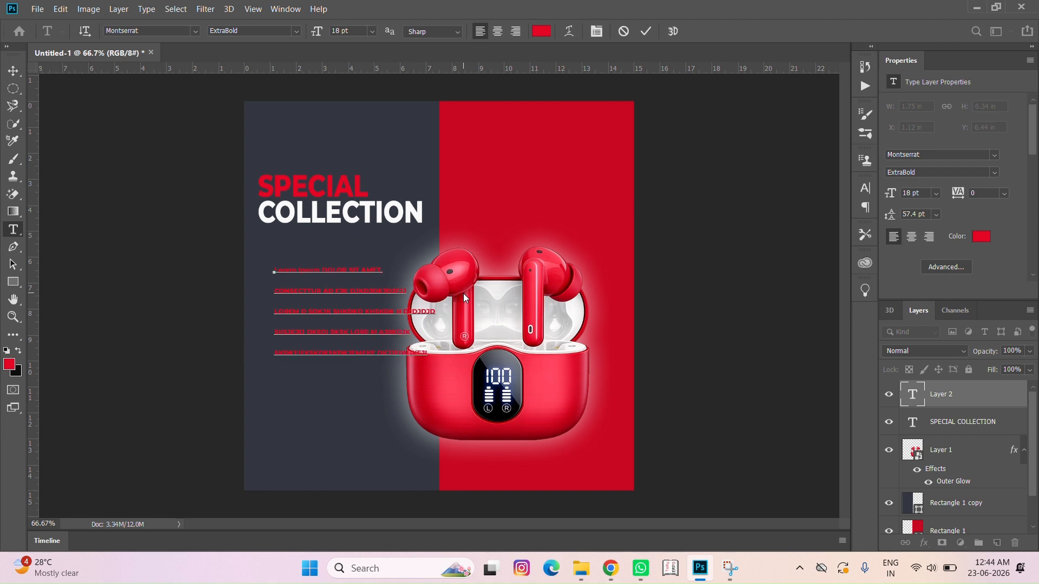
Tighten the line spacing of the filler text to 24 pt leading.
left_click_drag(279, 268, 485, 366)
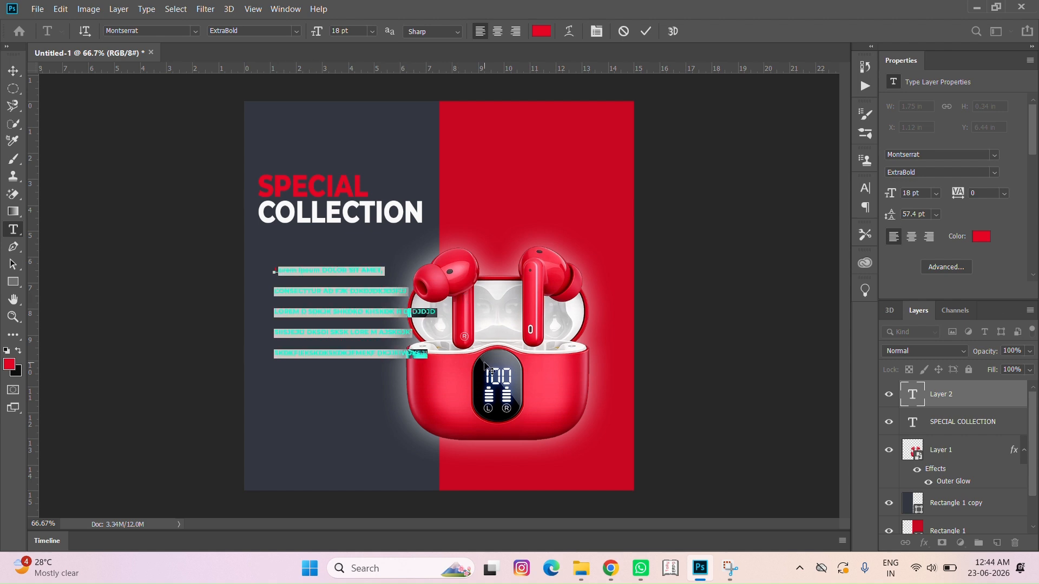
left_click(936, 215)
left_click(922, 319)
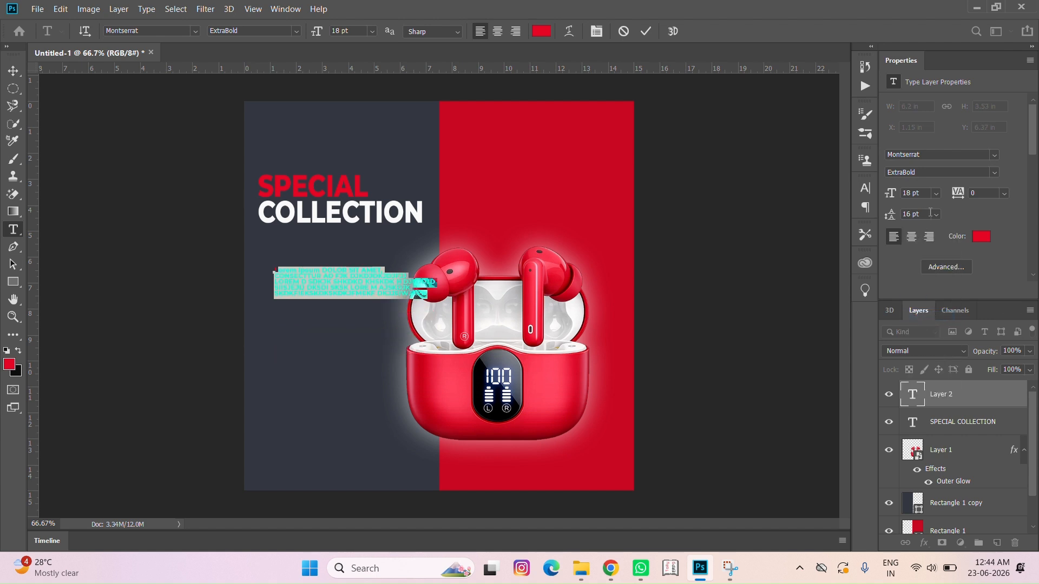
left_click(935, 214)
left_click(939, 330)
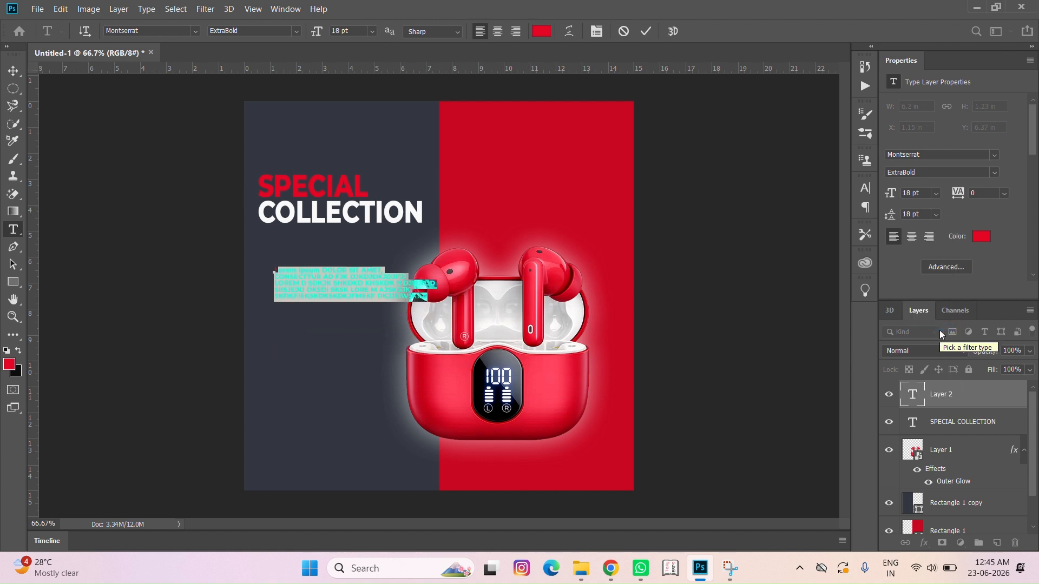
left_click(936, 215)
left_click(908, 331)
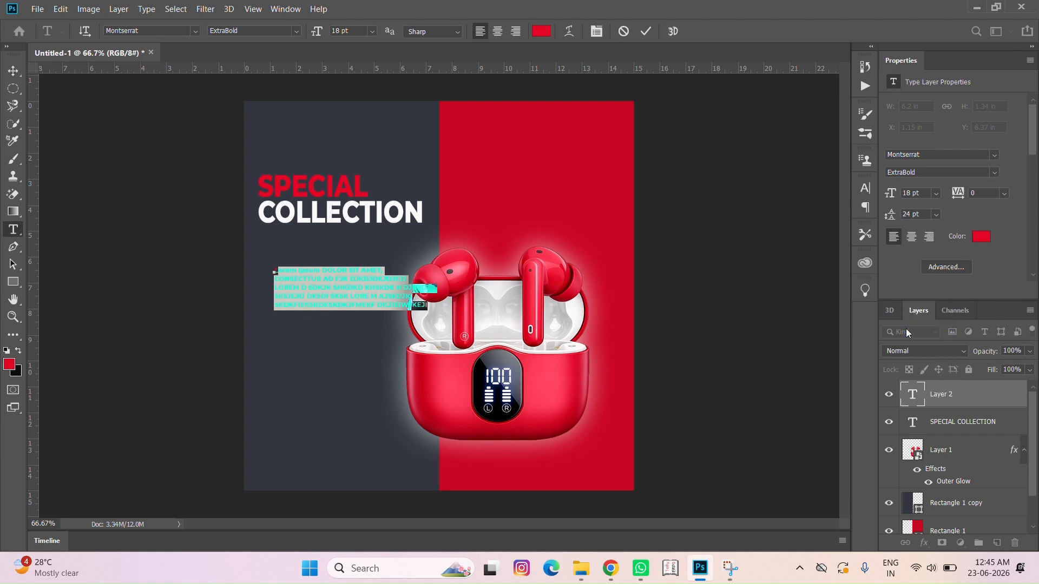
Recolour the selected filler text to the off-white f9f9f9 sampled from the word COLLECTION and commit the text.
left_click(10, 364)
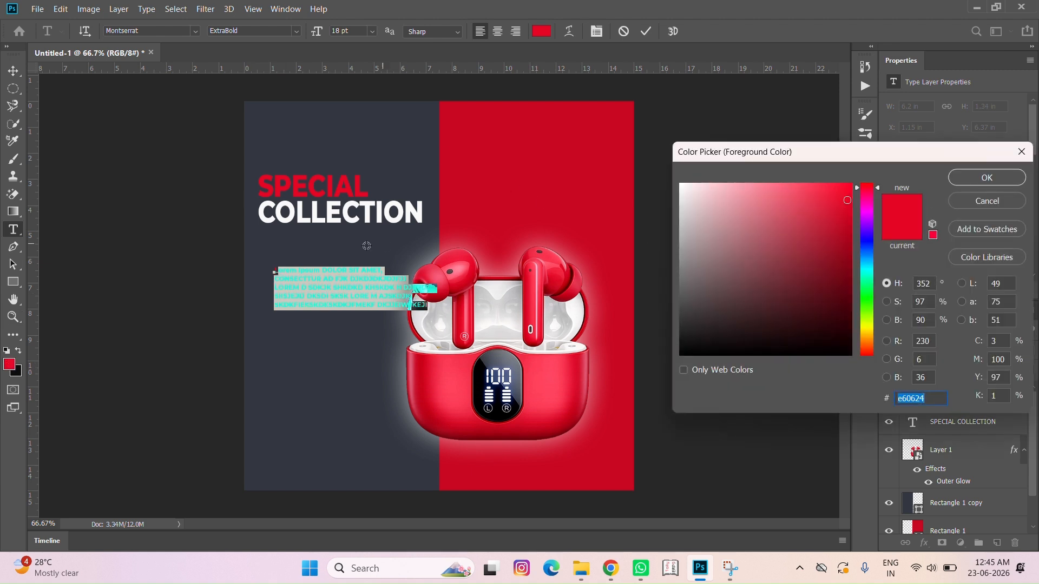
left_click(317, 218)
left_click(314, 215)
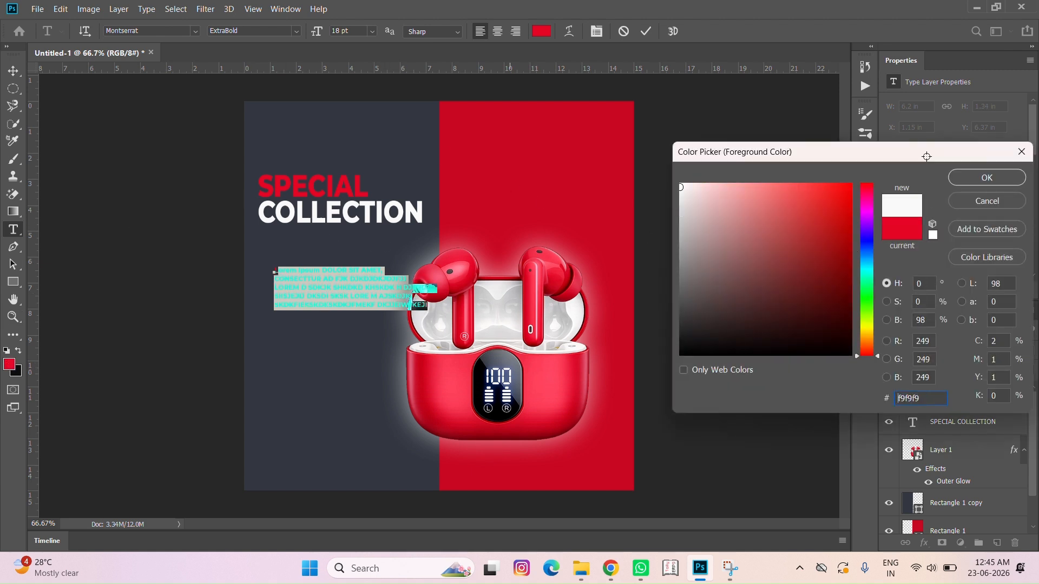
left_click(987, 178)
left_click(645, 31)
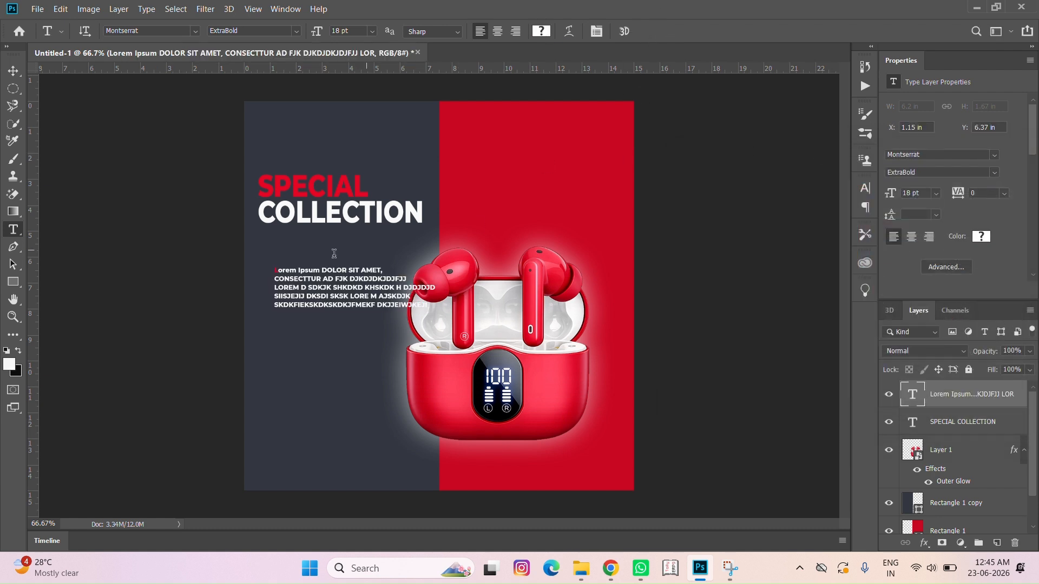
Recolour the filler text's remaining red first letter to the near-white fdfbfb and commit the text.
left_click_drag(276, 270, 272, 270)
left_click(9, 364)
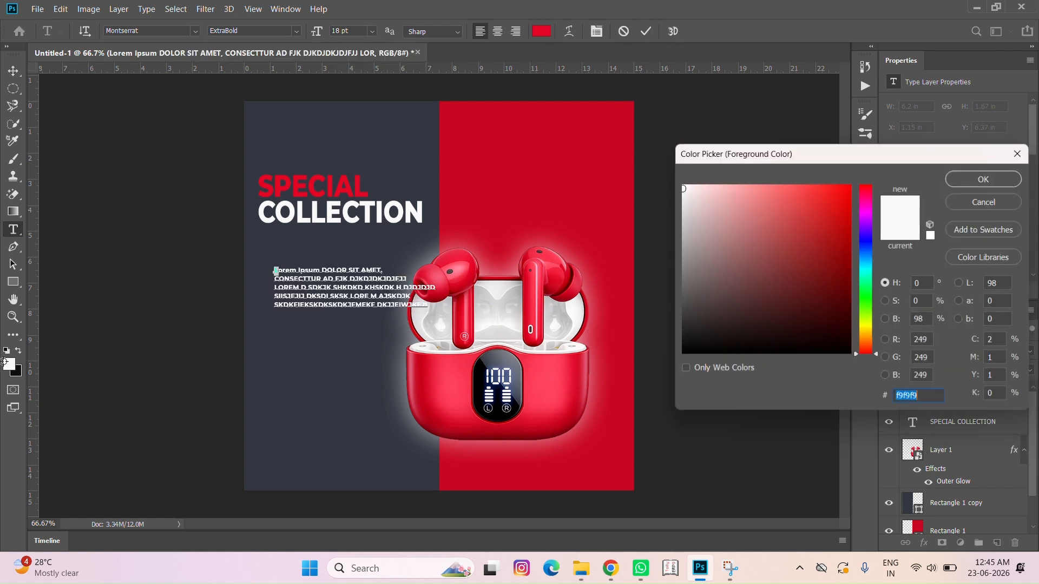
left_click(680, 185)
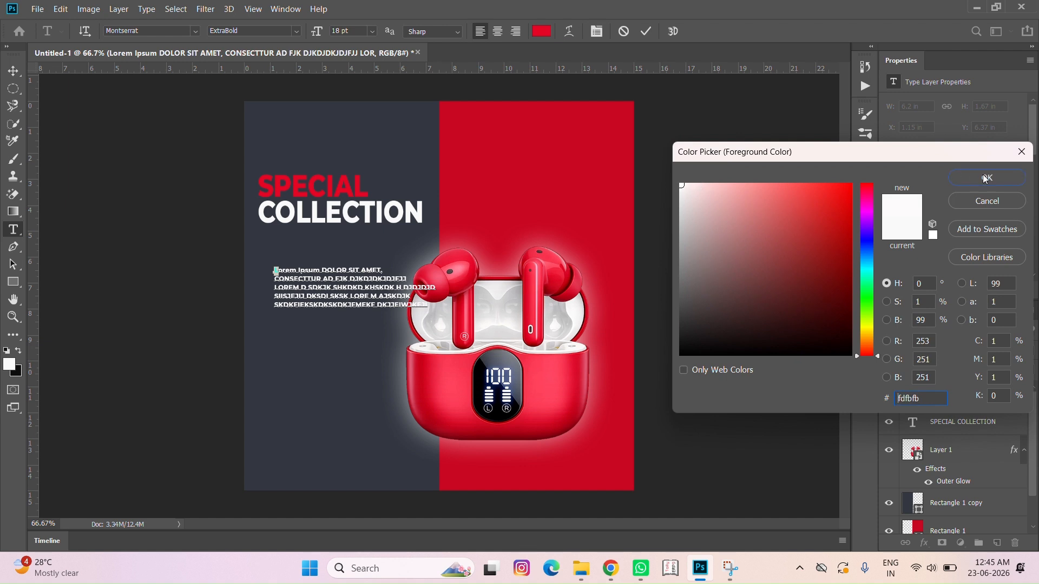
left_click(983, 177)
left_click(647, 31)
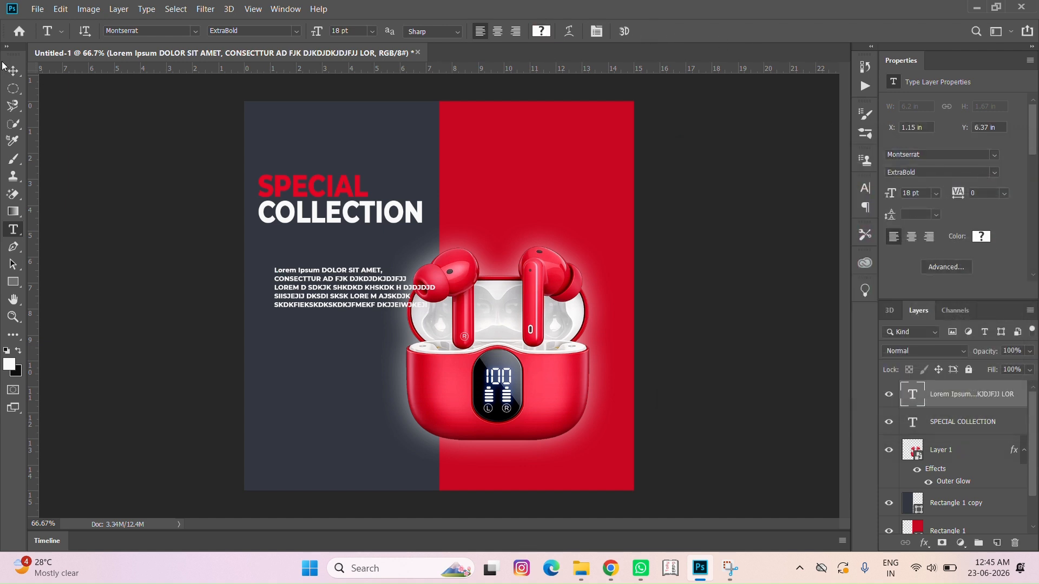
left_click_drag(273, 271, 390, 320)
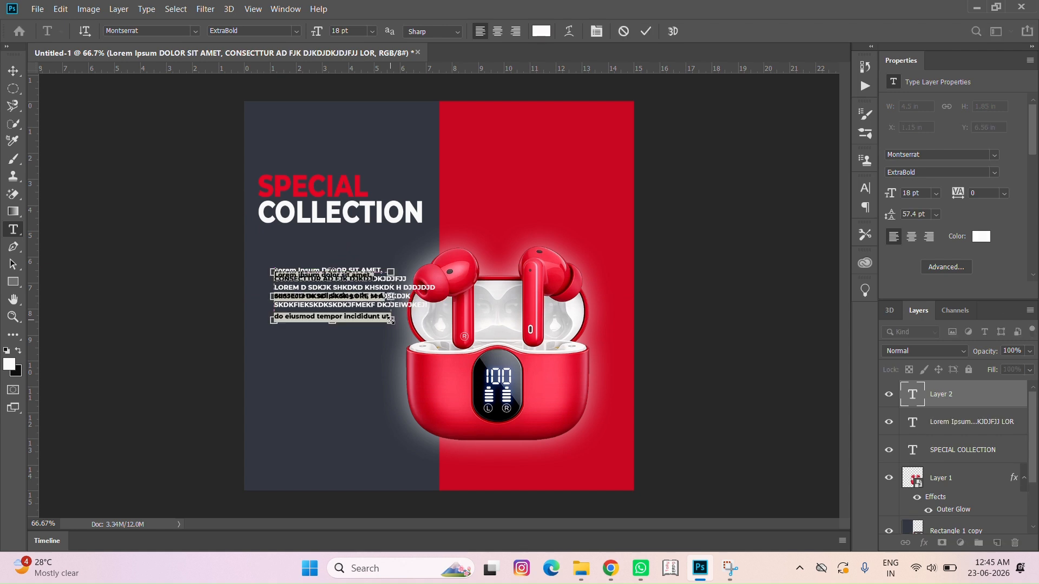
left_click(649, 31)
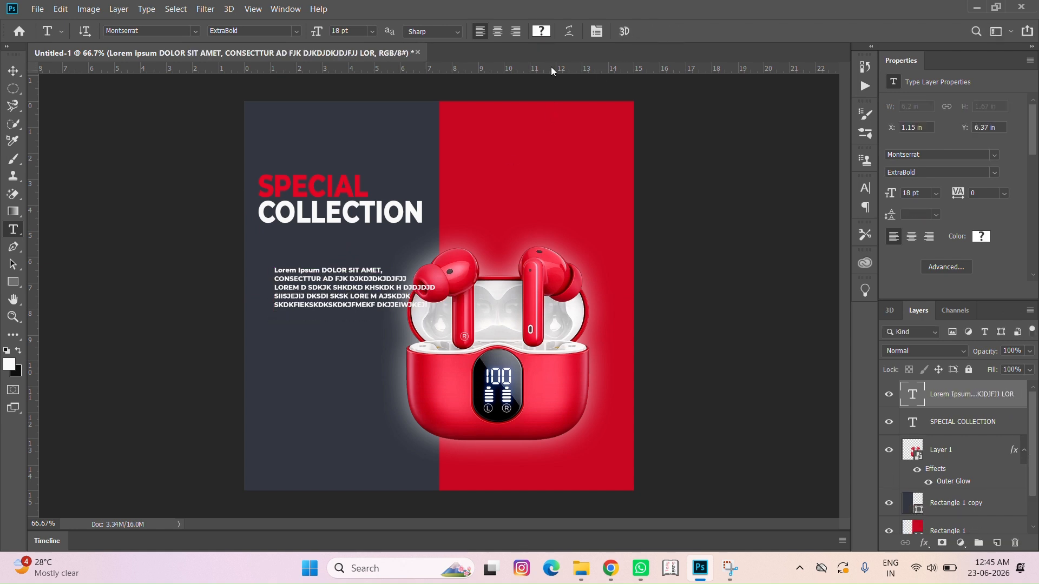
Reduce the filler text's font size to 16 pt and commit the text.
key("v")
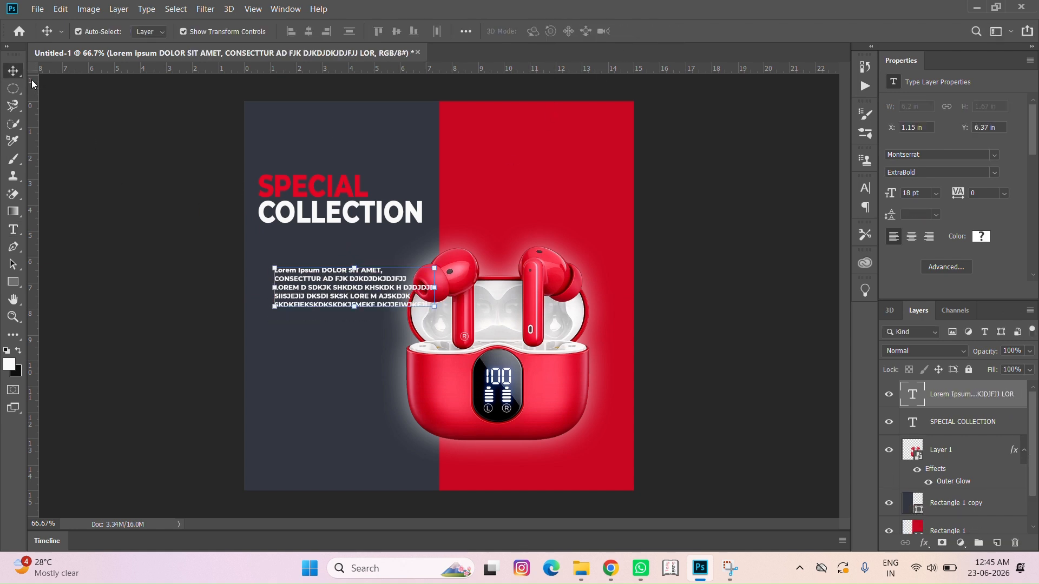
double_click(352, 291)
left_click(376, 32)
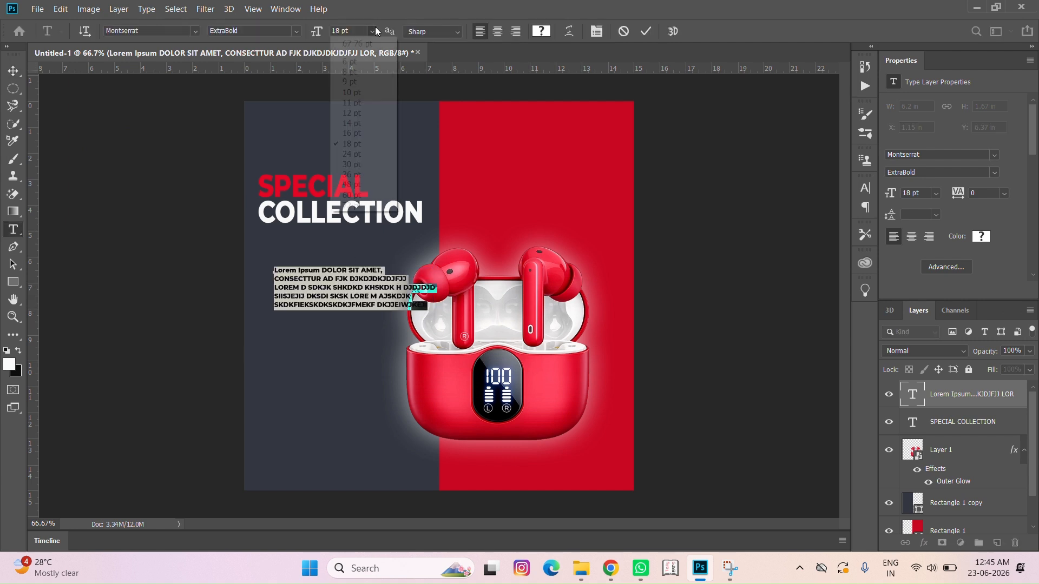
left_click(352, 133)
left_click(647, 35)
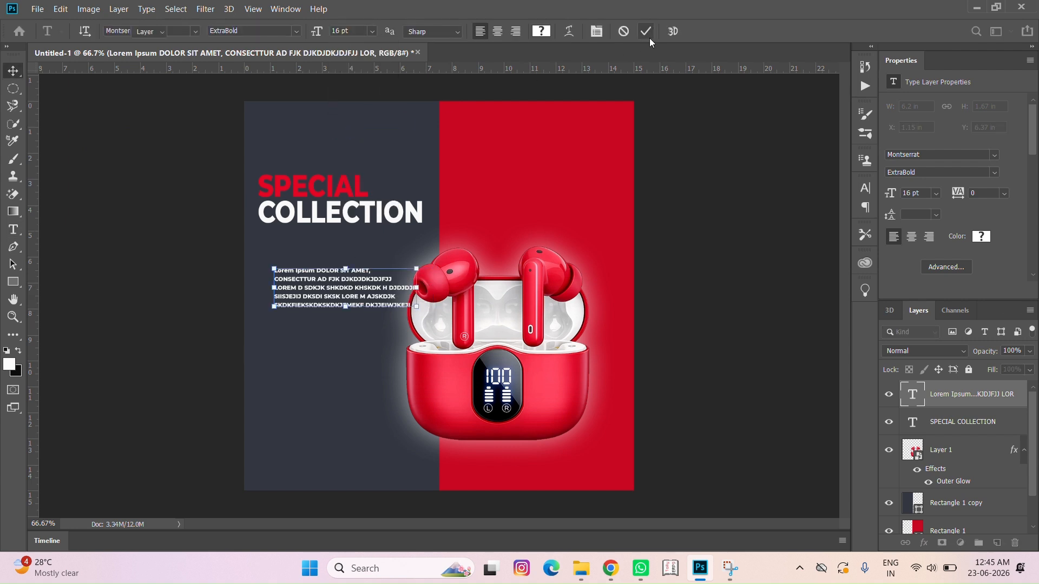
Move the filler text down and align it beneath the heading's left edge, then place its layer below the earbuds layer.
key("v")
mouse_move(336, 287)
left_mouse_down()
mouse_move(320, 303)
mouse_move(319, 265)
mouse_move(321, 299)
left_mouse_up()
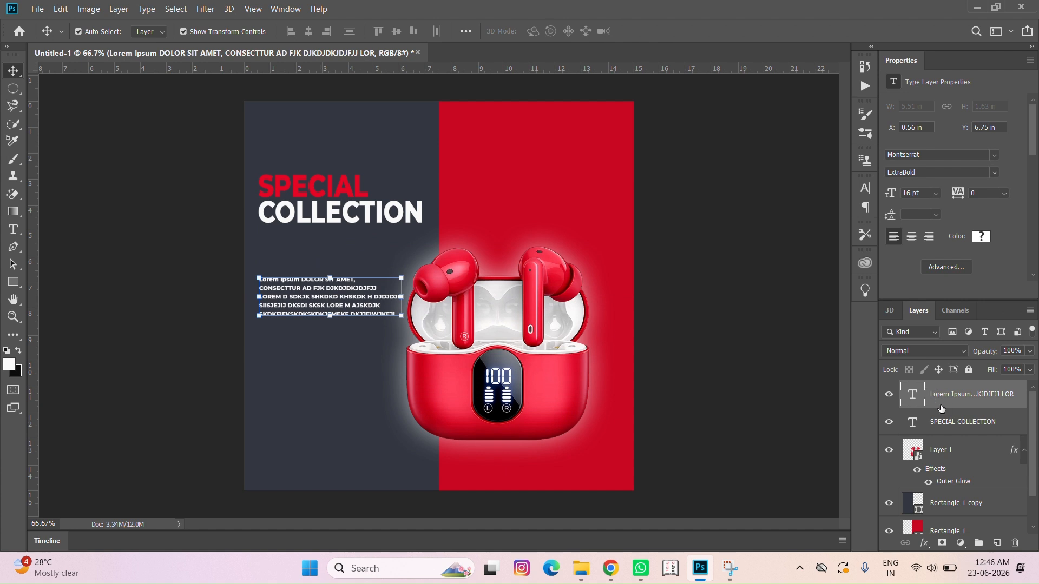
left_click_drag(941, 409, 932, 484)
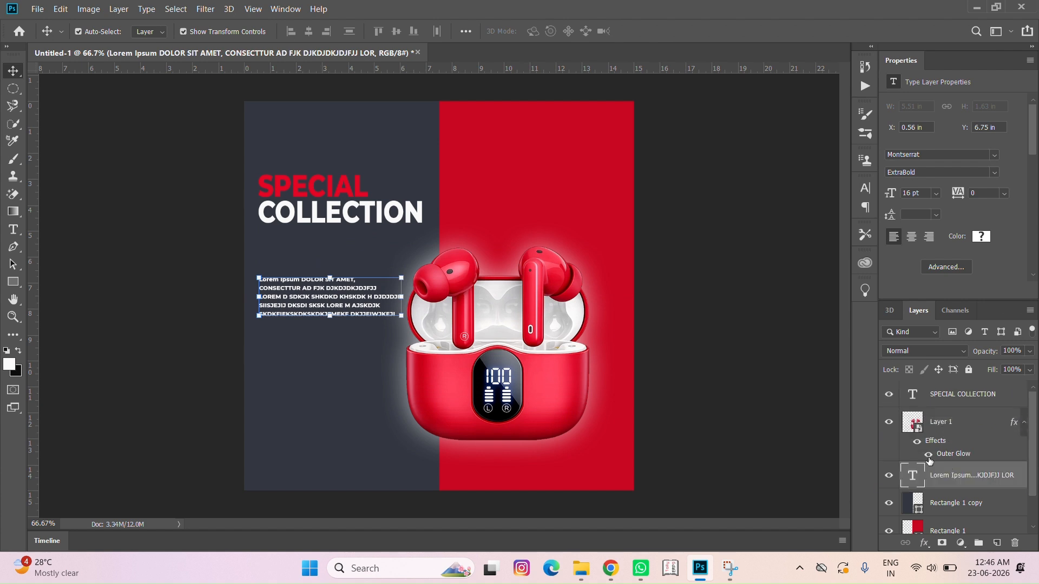
left_click(696, 267)
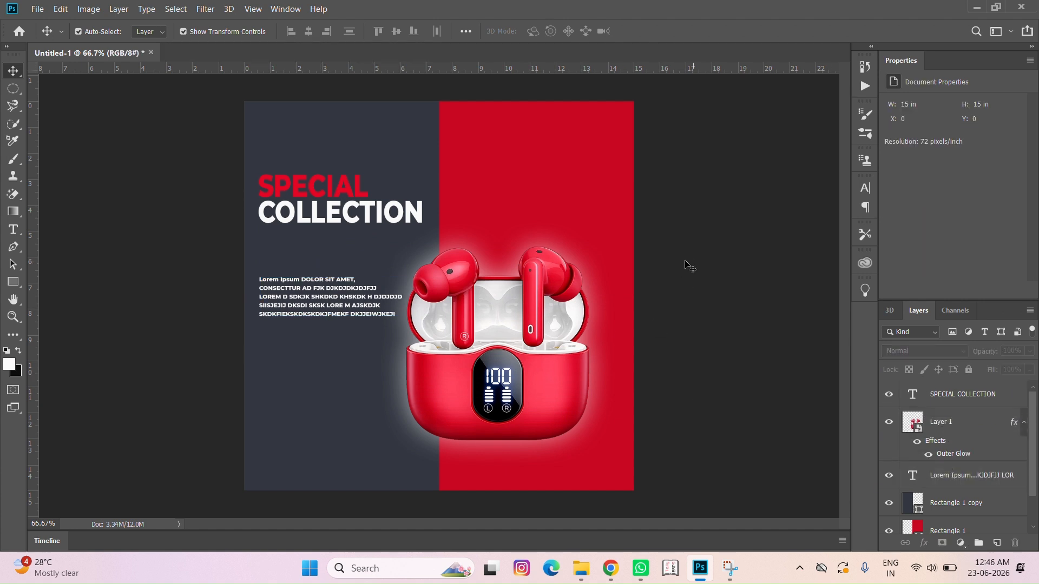
Stretch the SPECIAL COLLECTION heading slightly taller and align its left edge with the filler text.
left_click(354, 218)
key("ctrl+t")
mouse_move(342, 221)
left_mouse_down()
mouse_move(342, 260)
mouse_move(337, 227)
left_mouse_up()
key("Return")
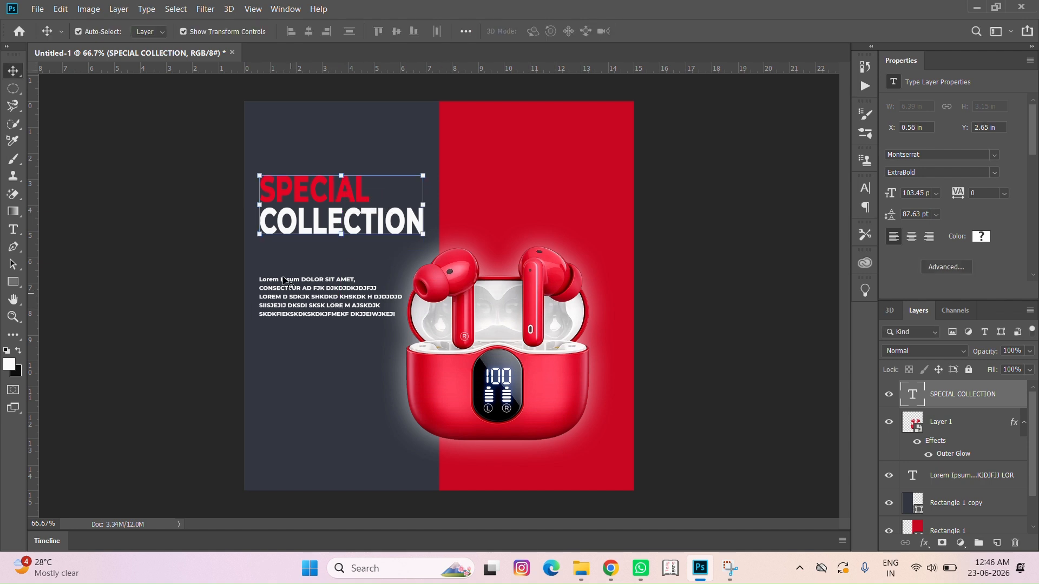
Add a vertical guide at the heading's left edge and nudge the filler text right to meet it.
left_click_drag(40, 384, 259, 352)
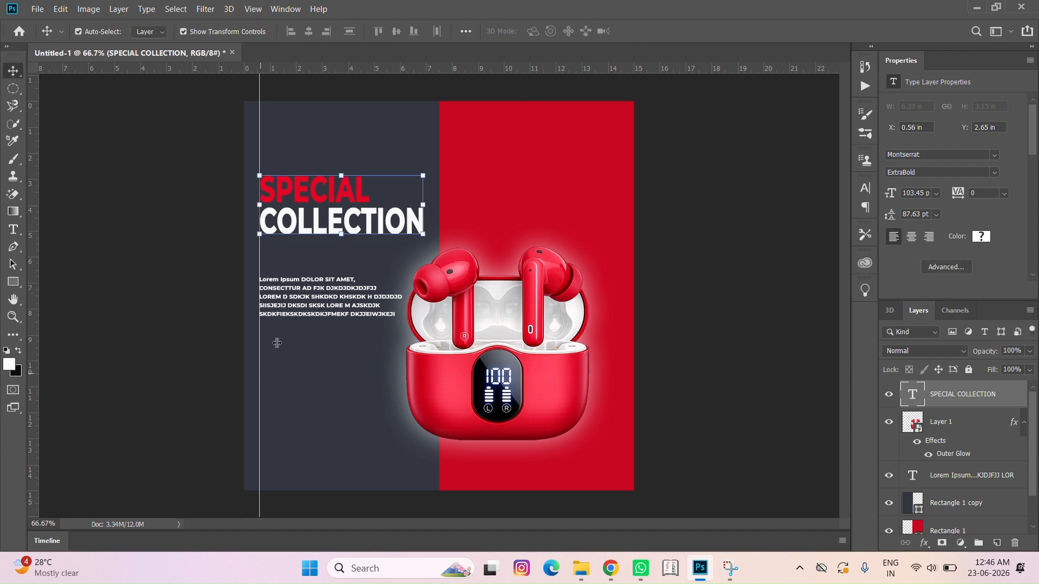
left_click(292, 301)
key("Right")
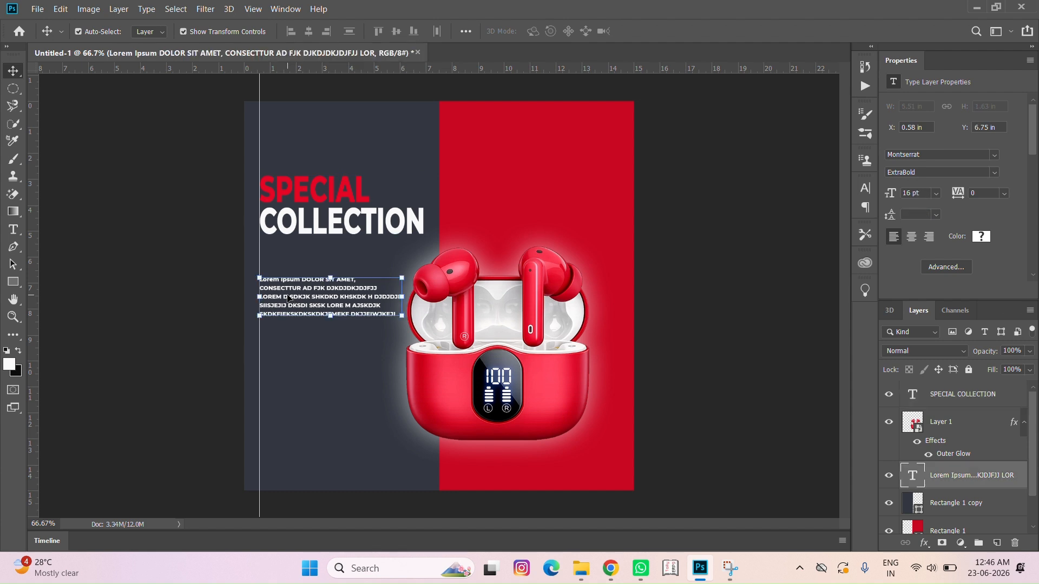
Draw a rounded rectangle about 288 × 73 px with 20 px corner radius below the filler text.
left_click(13, 282)
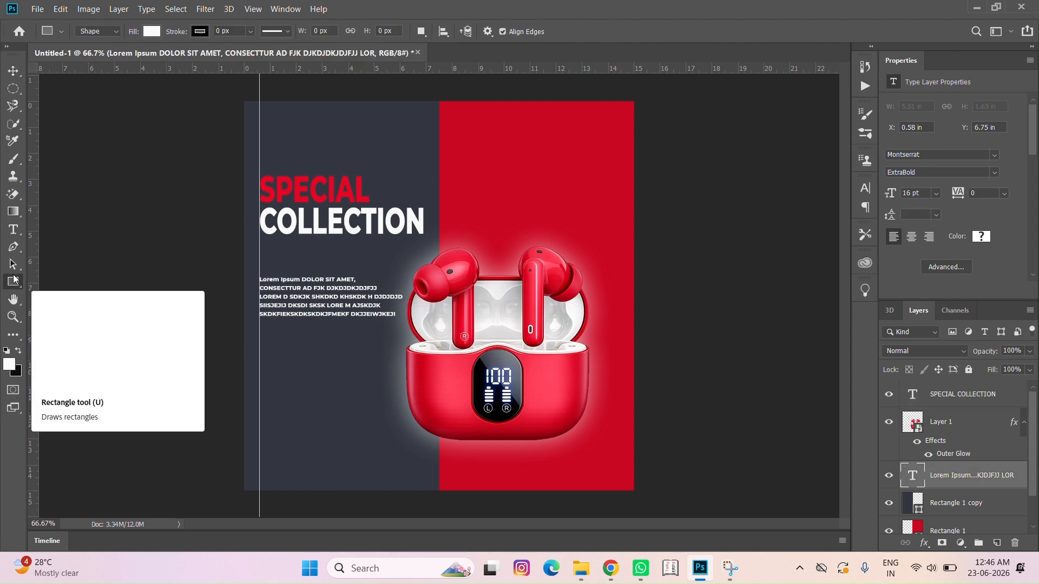
right_click(13, 282)
left_click(55, 295)
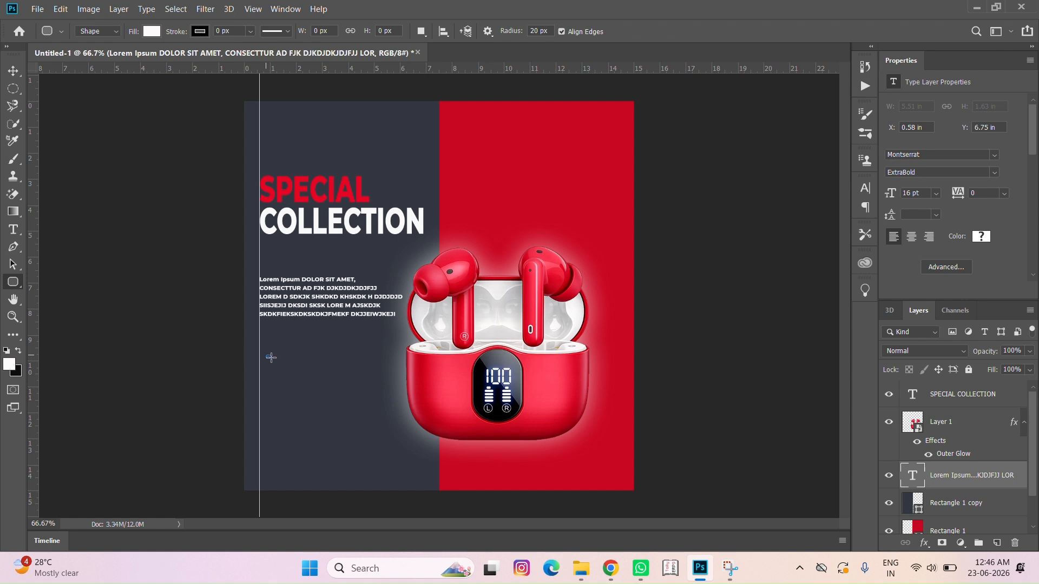
left_click_drag(266, 356, 369, 381)
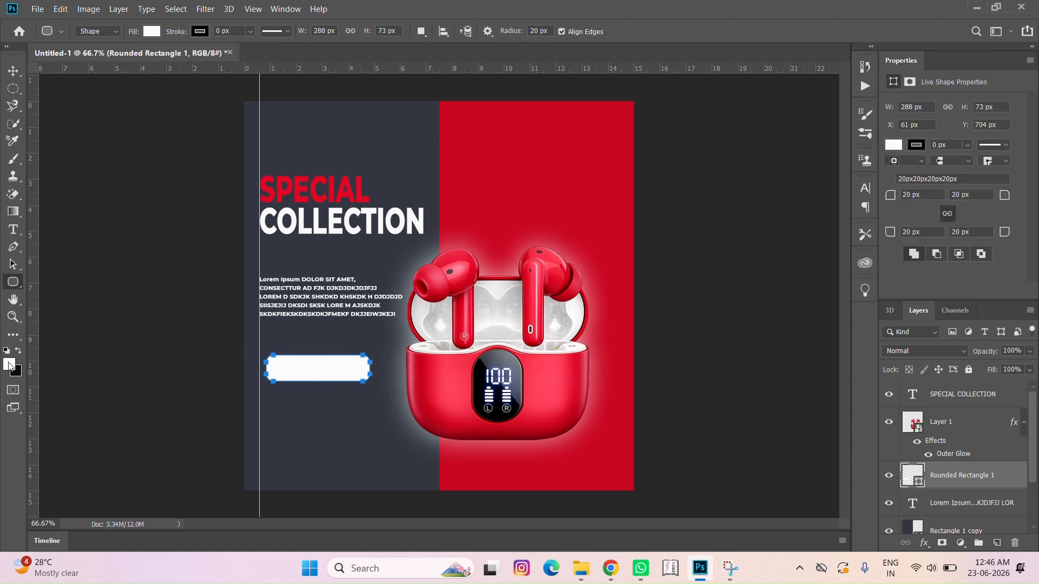
Fill the rounded rectangle with the red e60624 sampled from the word SPECIAL.
left_click(892, 146)
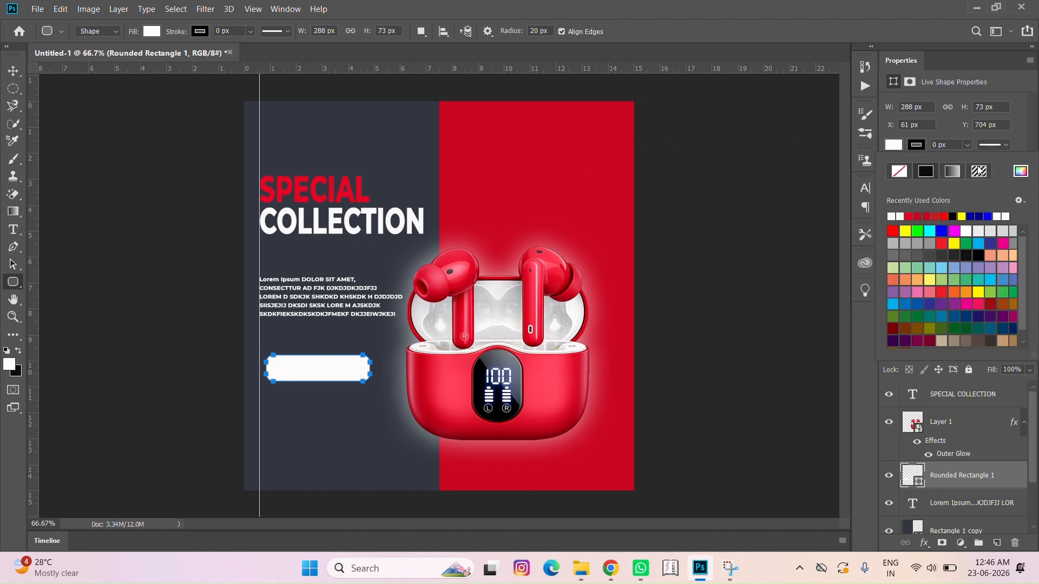
left_click(1019, 172)
left_click(594, 182)
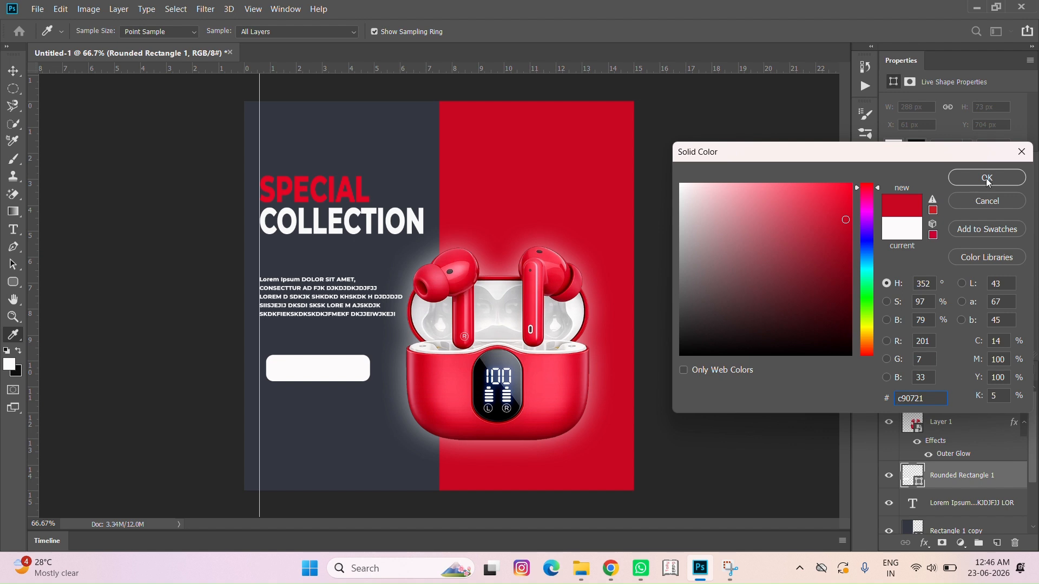
left_click(313, 194)
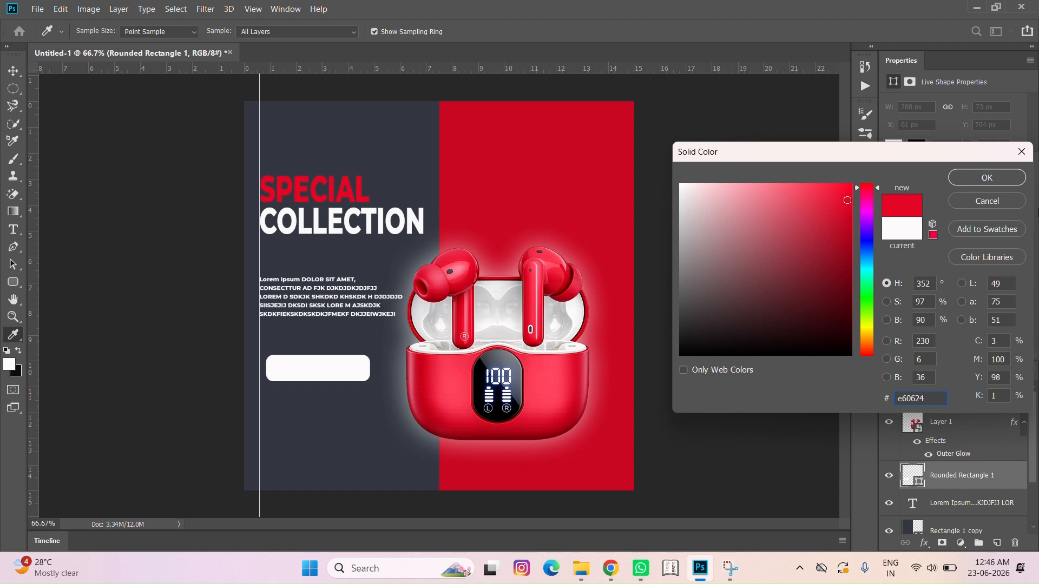
left_click(1002, 177)
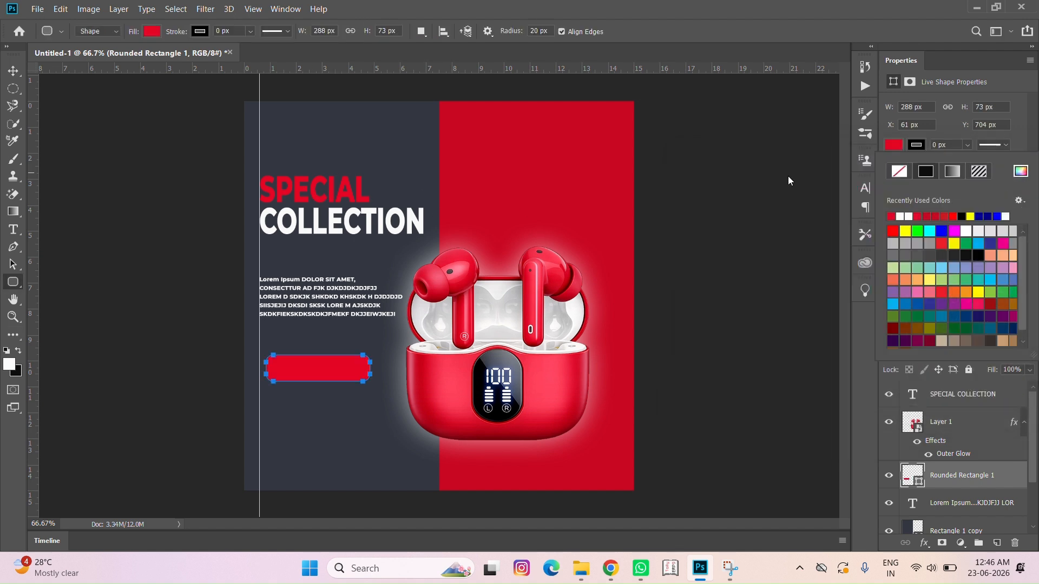
Increase the red rounded rectangle's height to about 82 px and deselect it.
left_click(13, 70)
left_click_drag(320, 384, 320, 388)
double_click(324, 364)
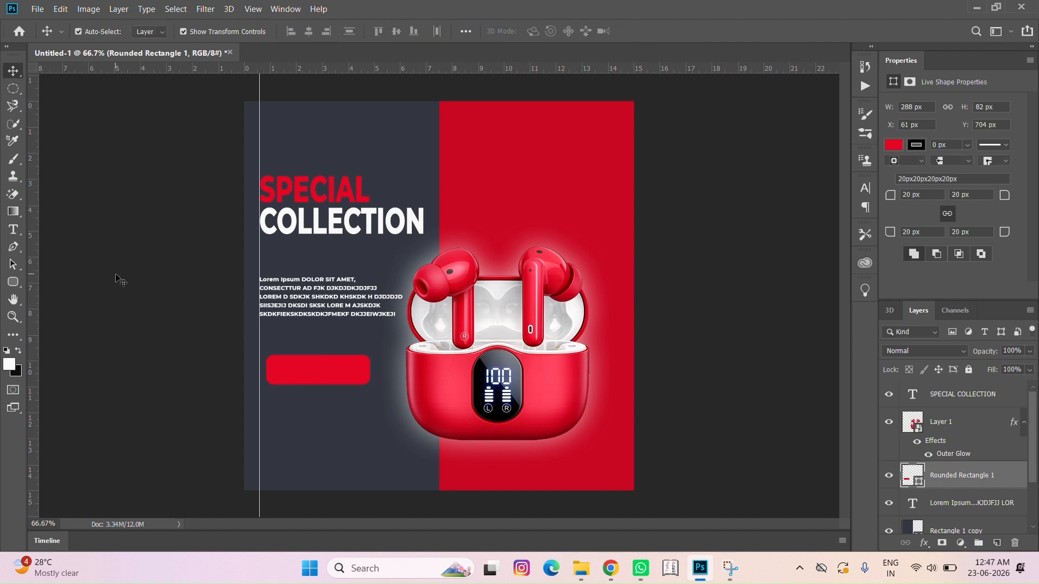
left_click(122, 280)
Add the text "SHOP NOW" just above the red rounded rectangle.
left_click(13, 229)
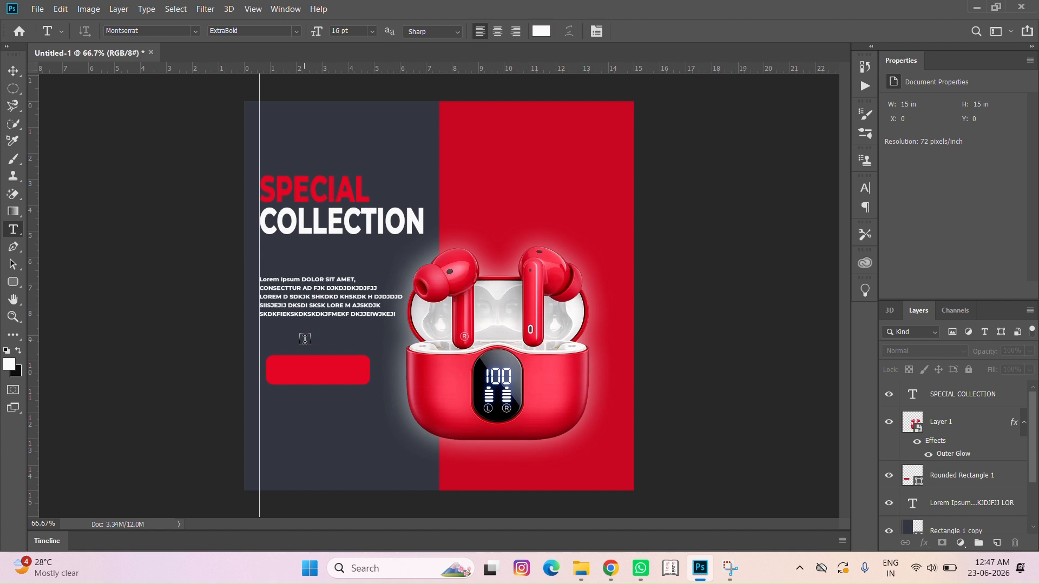
left_click(304, 340)
key("BackSpace")
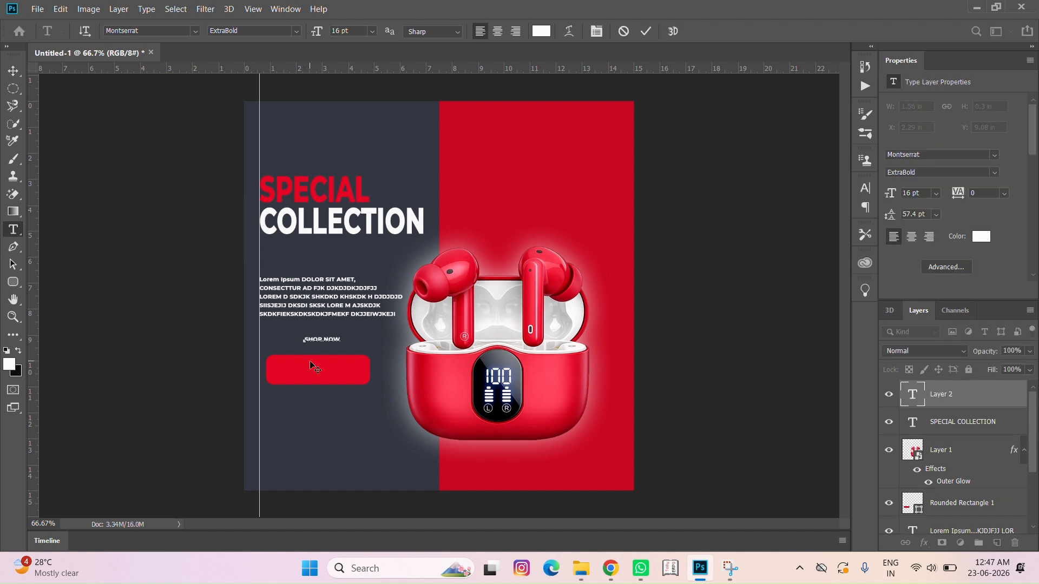
Set the SHOP NOW text in Poppins ExtraBold at 48 pt and commit it.
left_click(182, 31)
type("POPP")
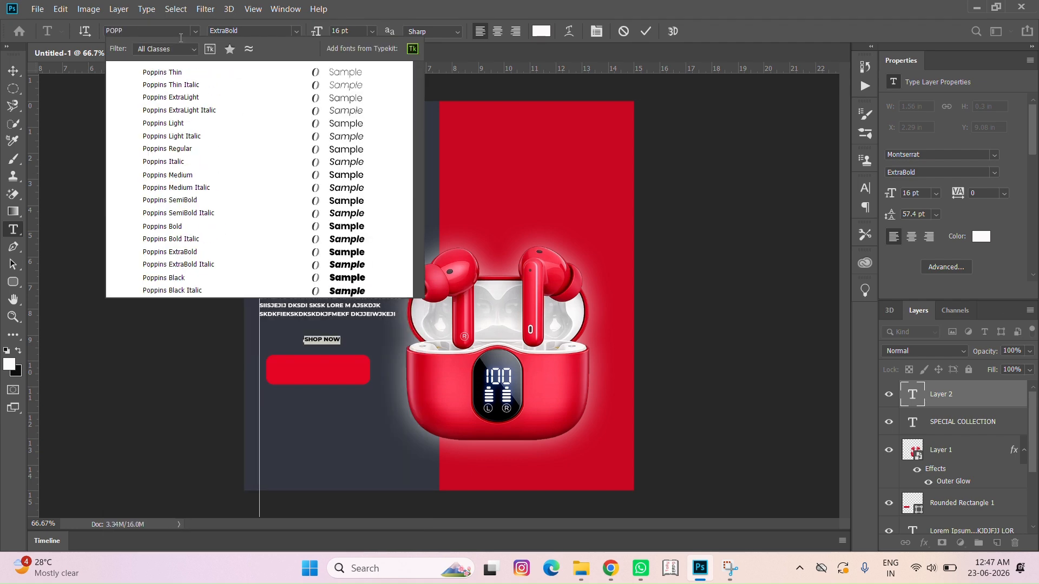
left_click(180, 252)
left_click(372, 31)
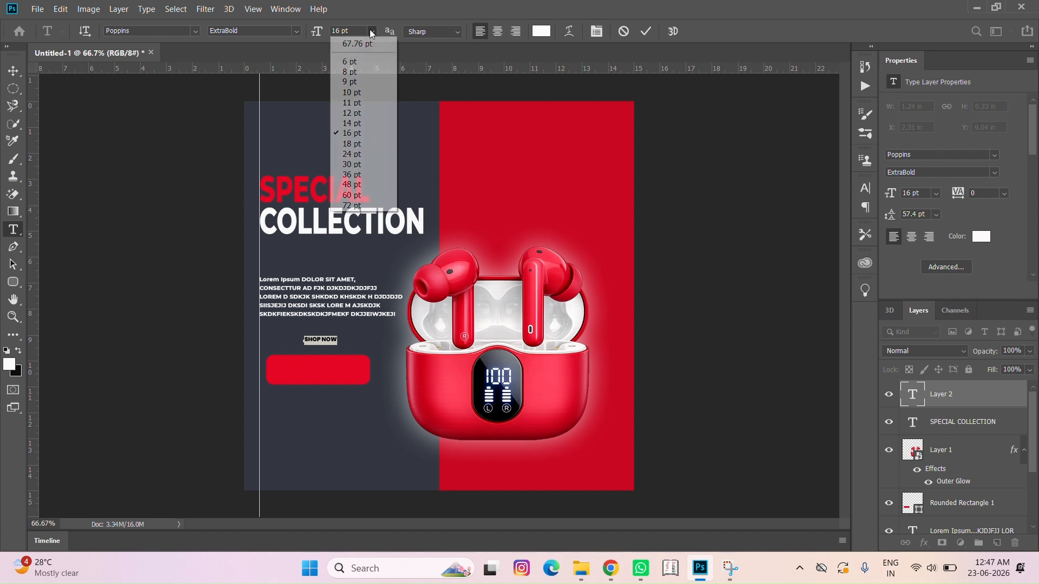
left_click(357, 185)
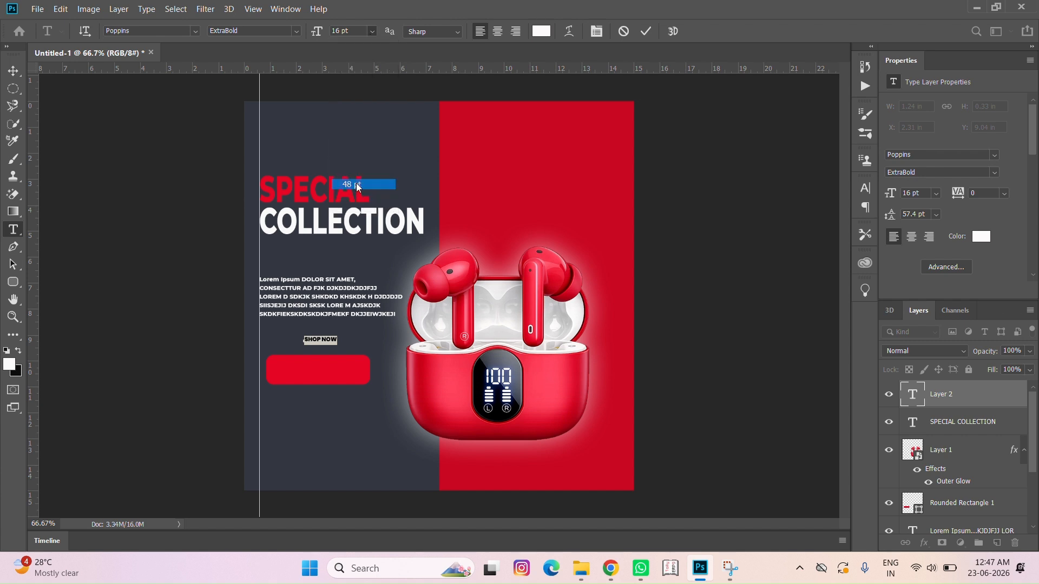
left_click(646, 32)
Move the SHOP NOW text onto the red rounded rectangle.
left_click(13, 72)
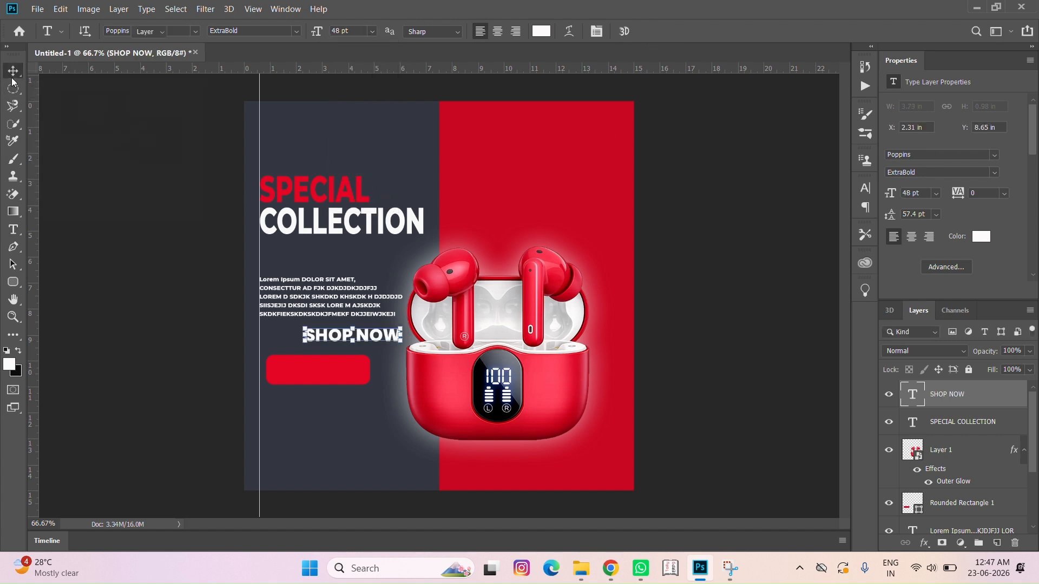
left_click_drag(370, 339, 337, 376)
left_click(151, 372)
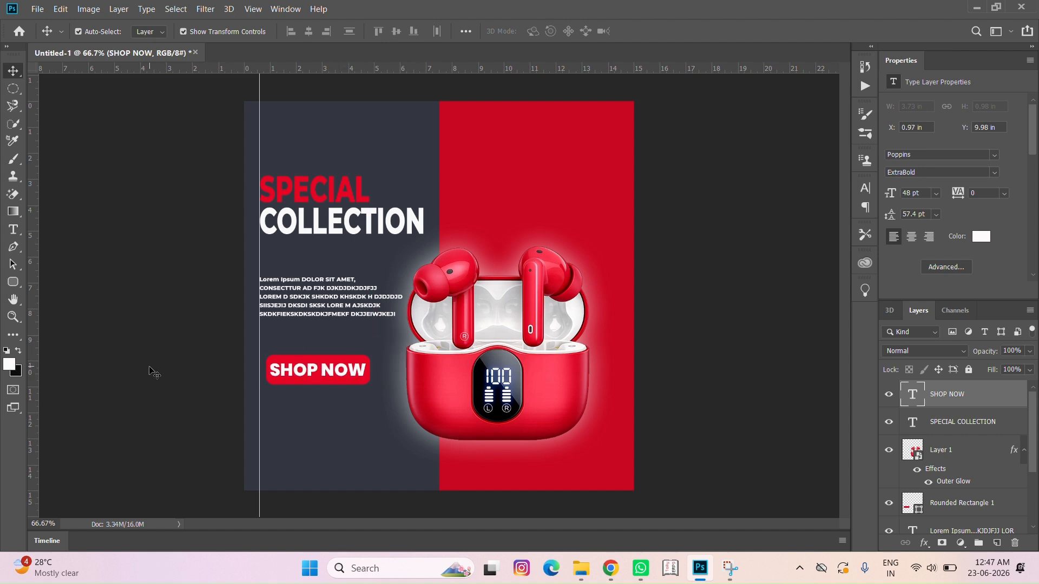
Adjust the red button shape to about 287 px wide and shift it down to about Y 706 px.
left_click(355, 364)
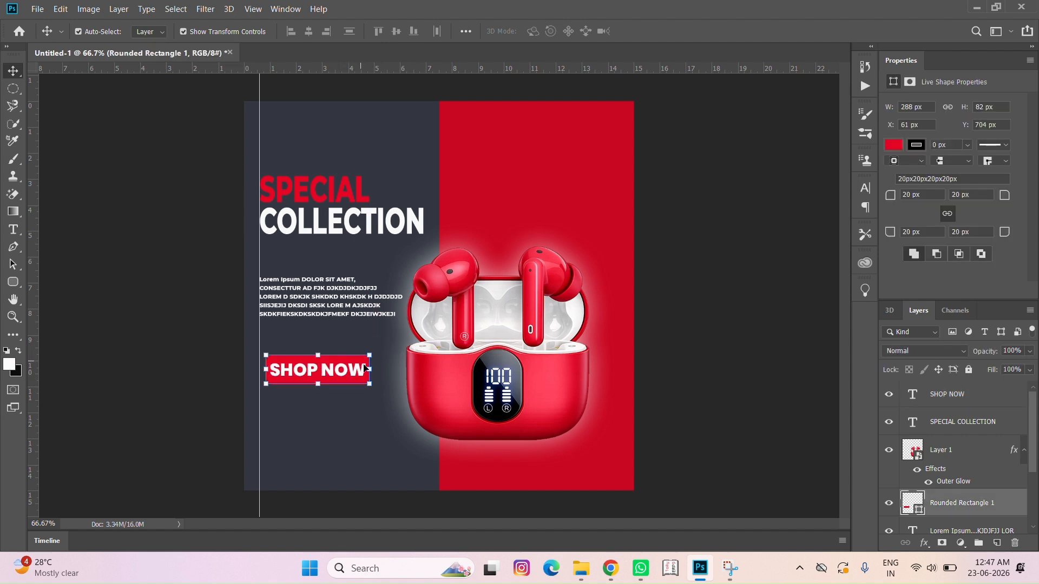
left_click_drag(370, 369, 317, 355)
key("Return")
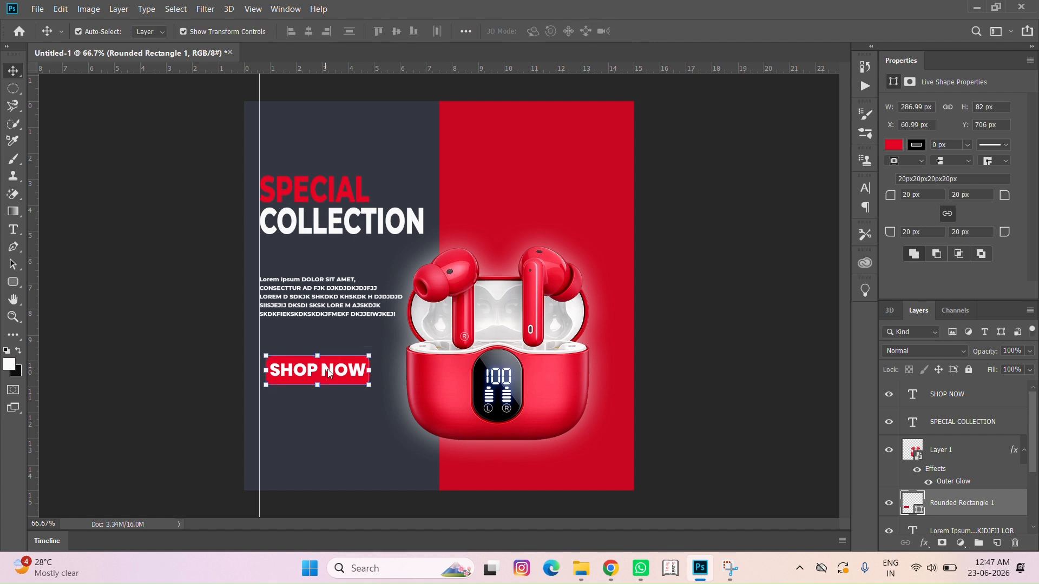
Reduce the SHOP NOW text to 42 pt and commit it.
double_click(336, 374)
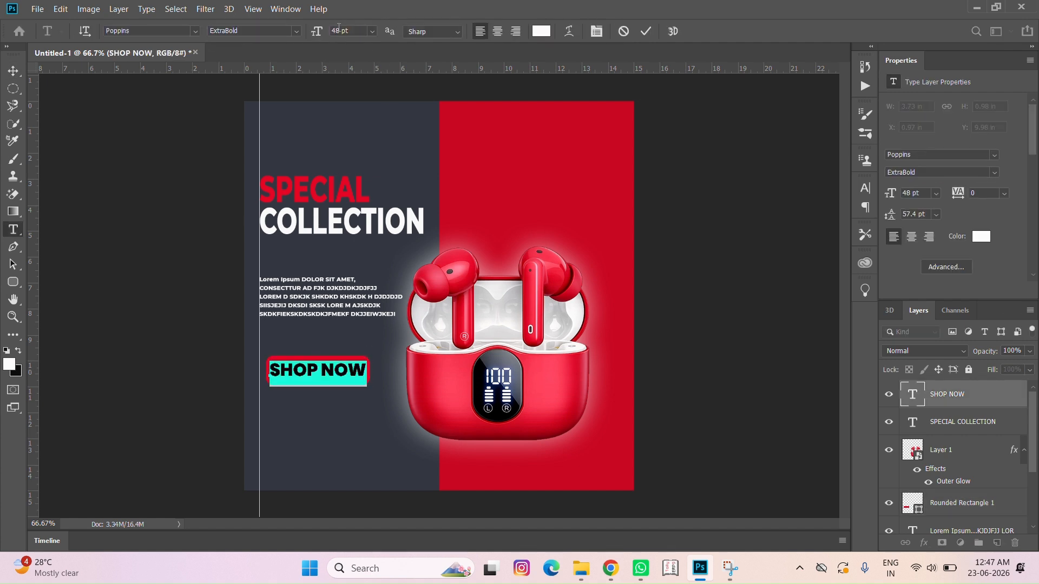
type("2")
key("Return")
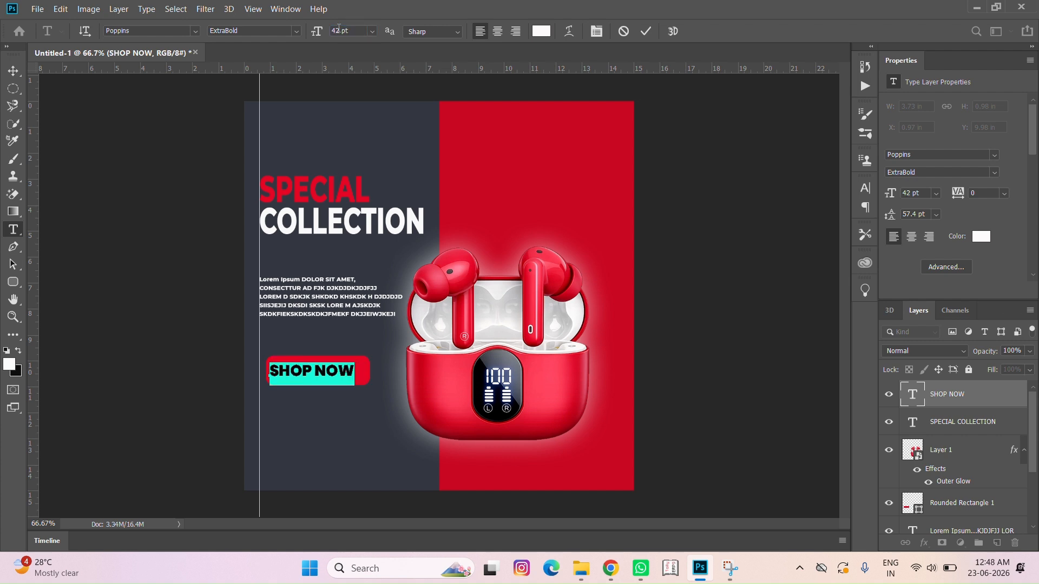
key("ctrl+Return")
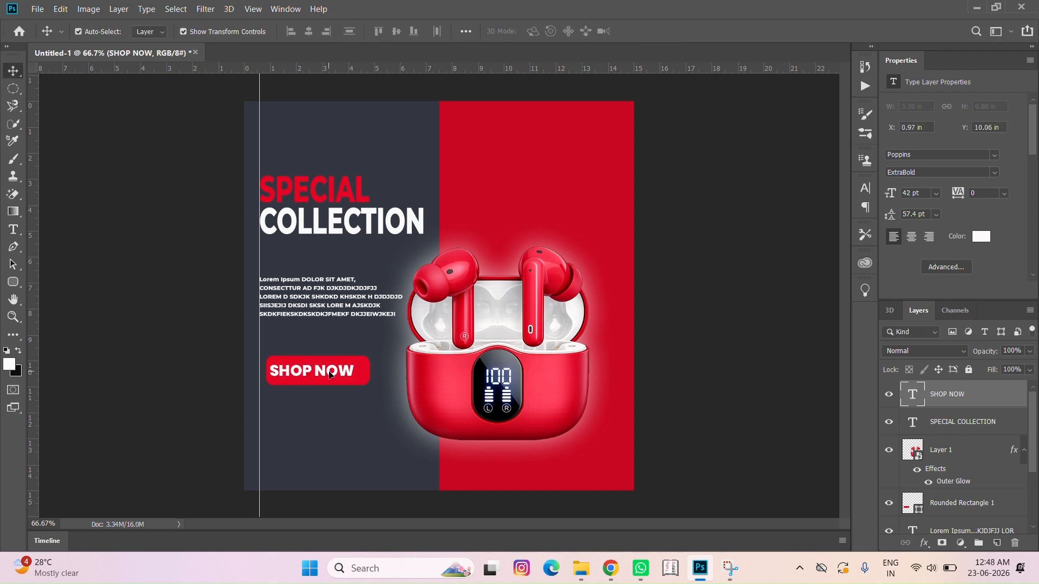
Centre the SHOP NOW text within the red button and deselect it.
left_click_drag(319, 373, 333, 375)
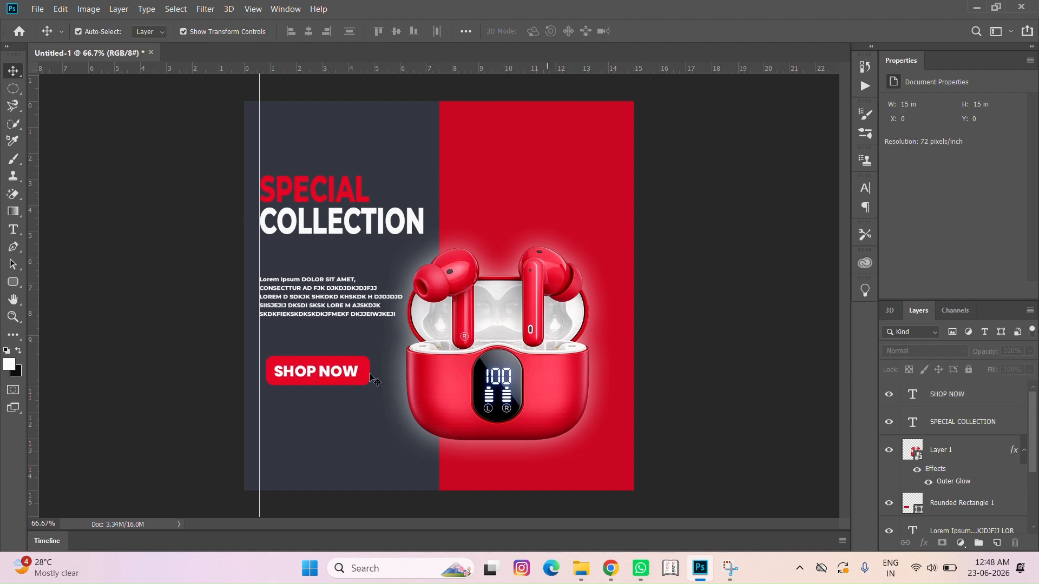
left_click(304, 377)
key("Right")
key("Right")
key("Right")
key("Right")
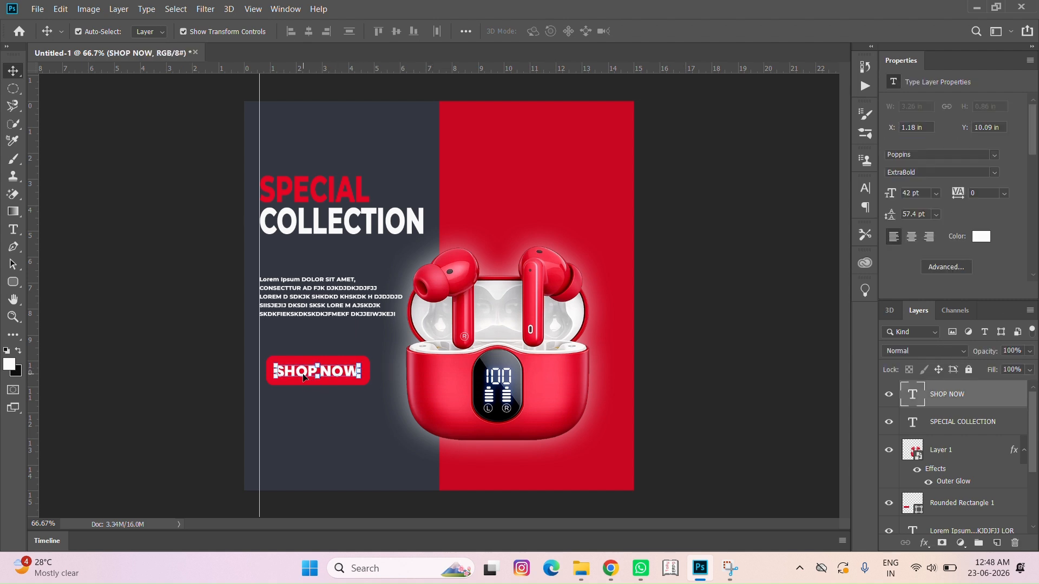
left_click(783, 244)
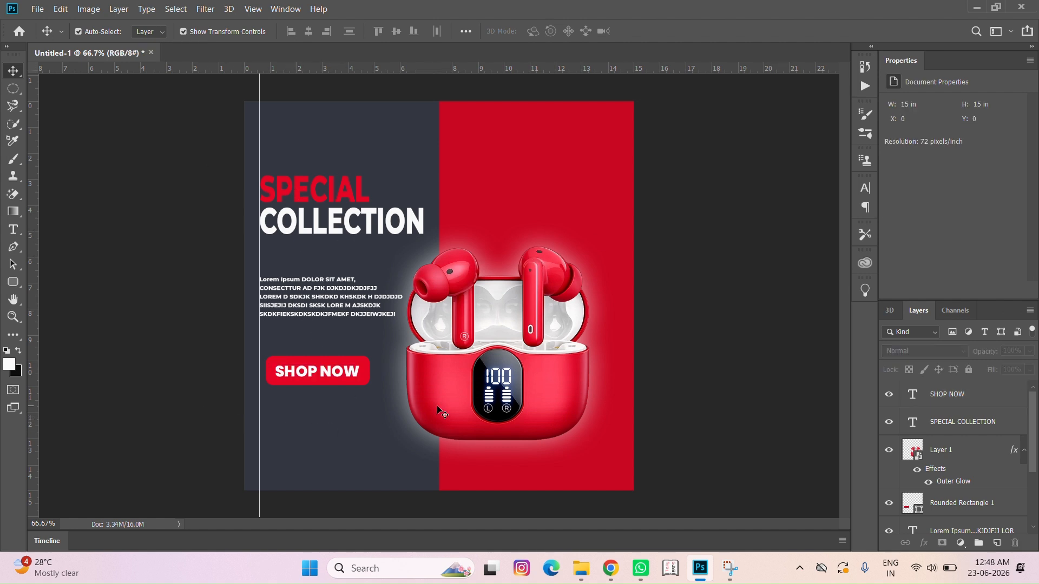
Activate the Brush tool and set the foreground colour to a near-black.
left_click(13, 160)
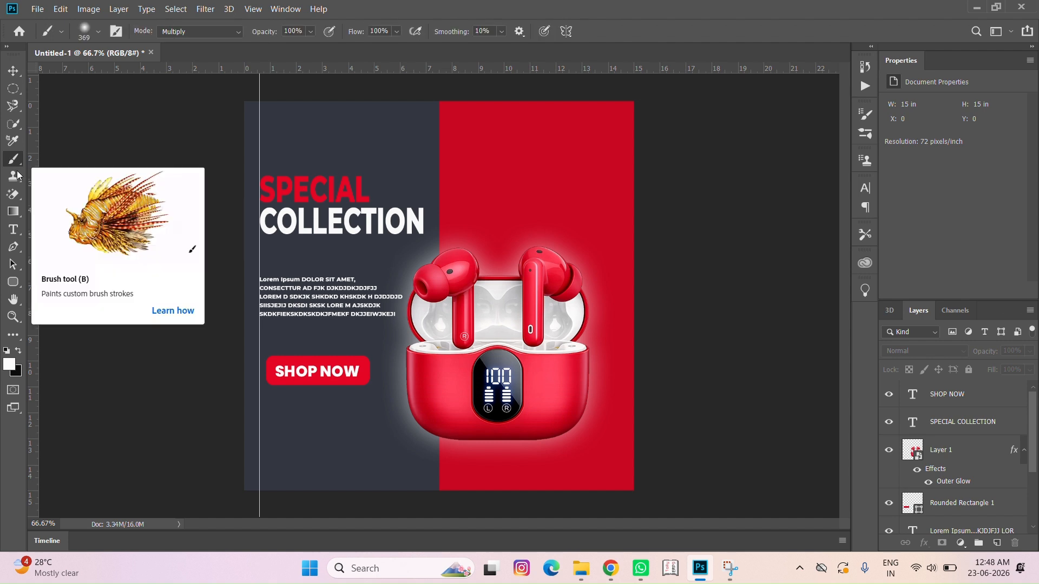
left_click(9, 364)
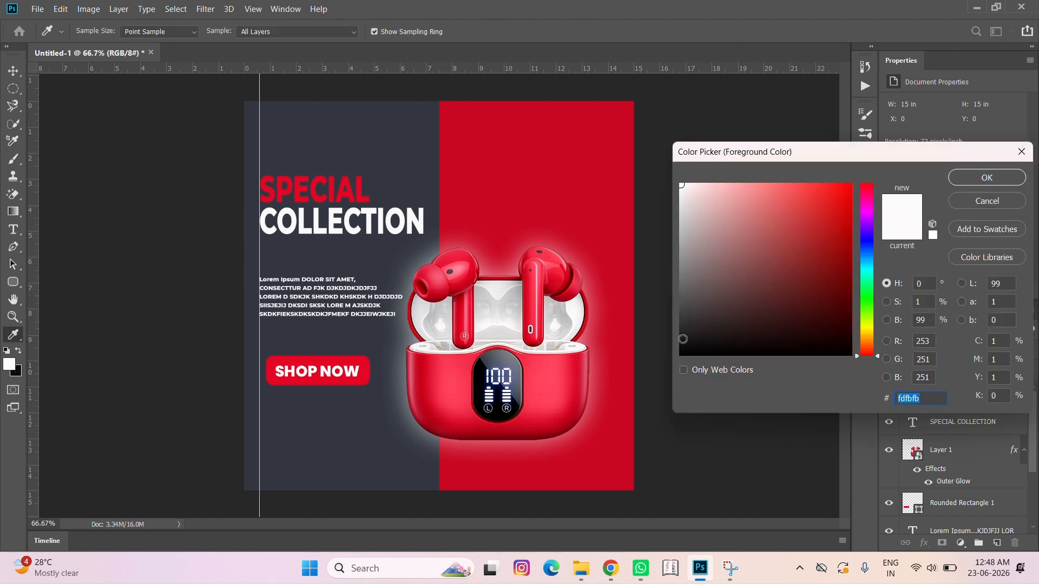
left_click(682, 338)
left_click(993, 174)
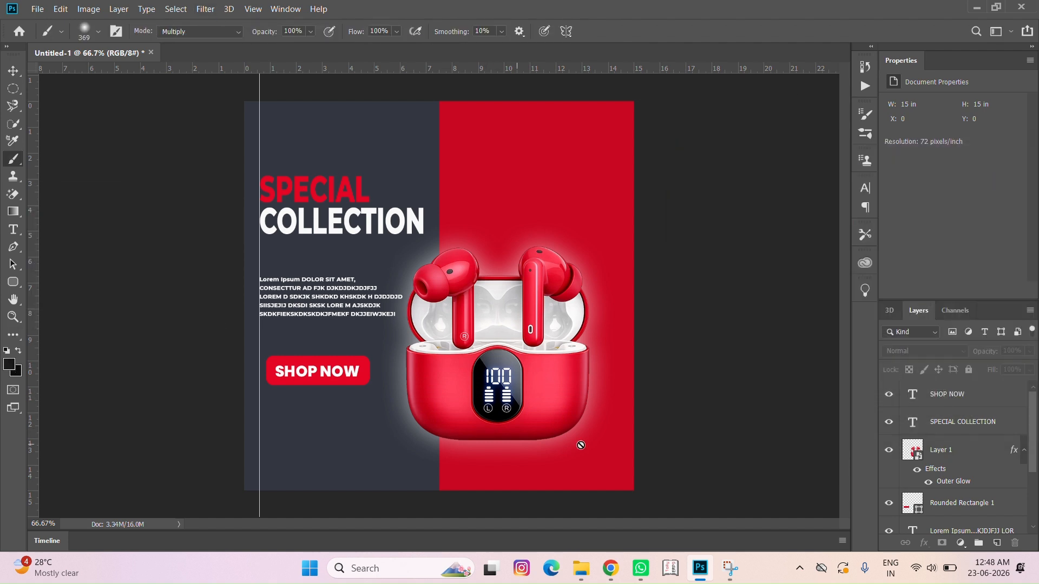
Add a new layer above the rounded button shape and paint a single soft near-black brush dab on it.
scroll(966, 427, "down", 3)
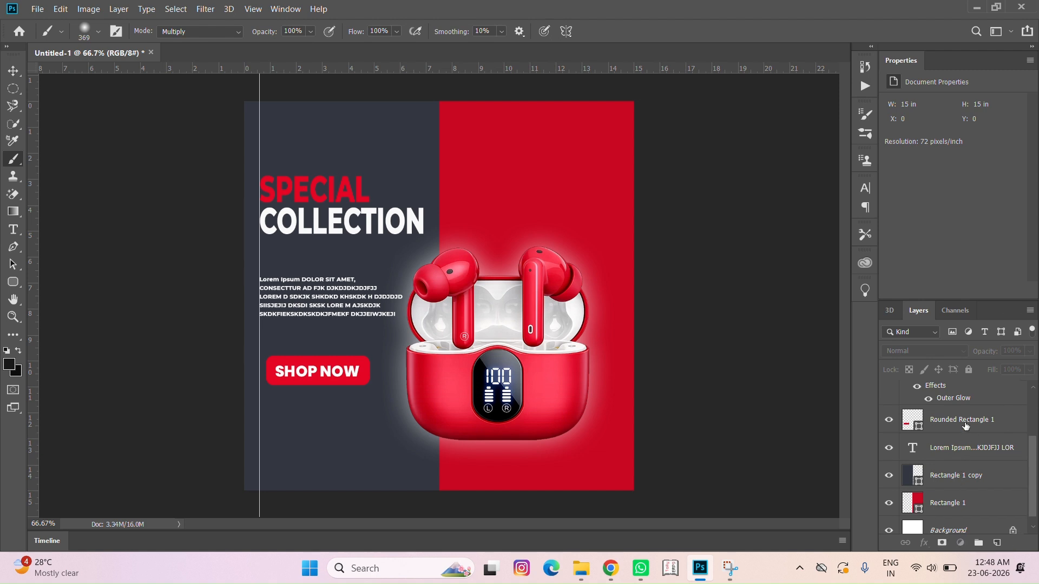
left_click(966, 424)
left_click(997, 543)
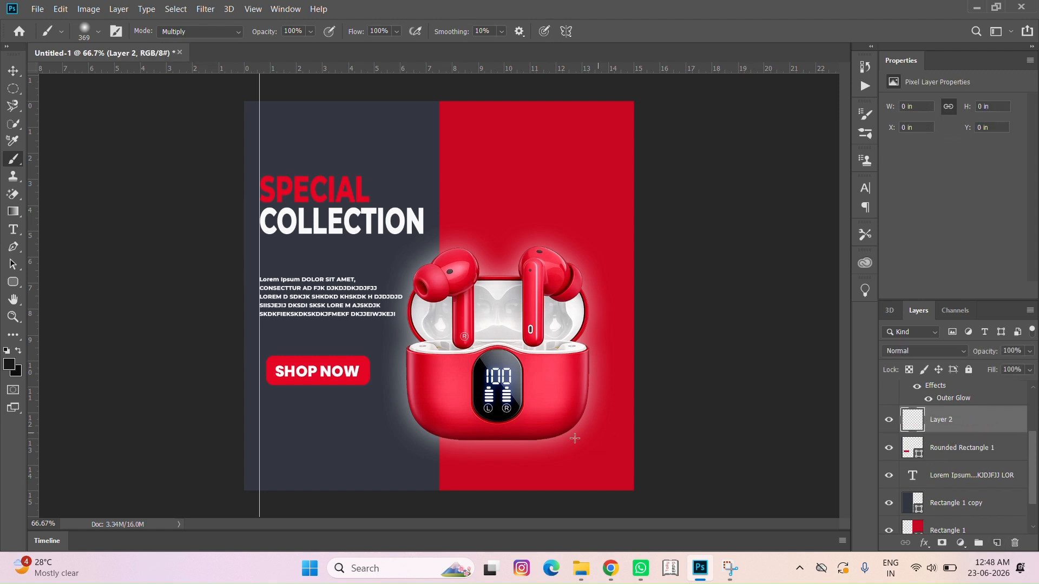
left_click(498, 445)
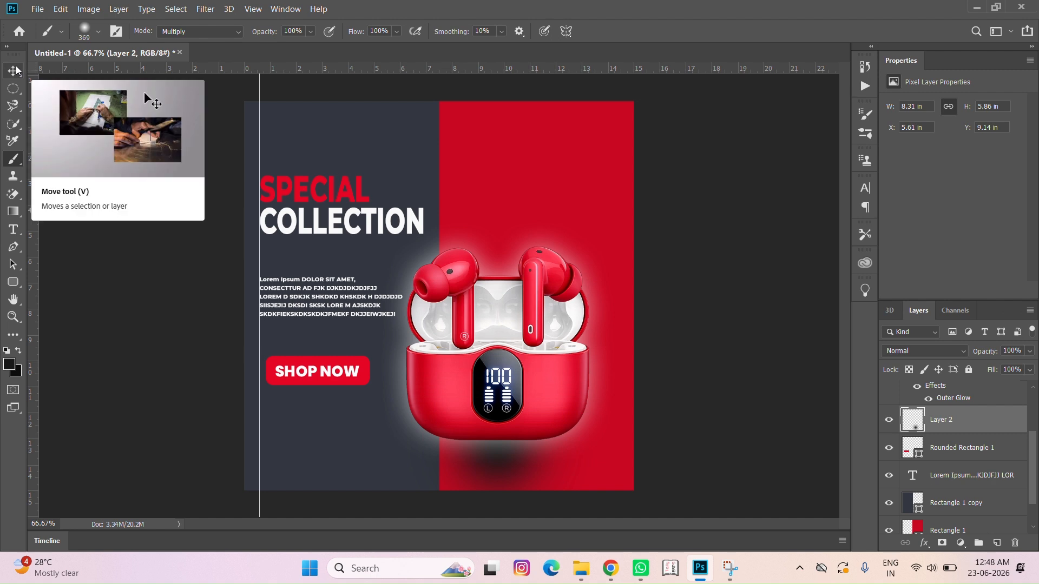
key("ctrl+z")
left_click(394, 391)
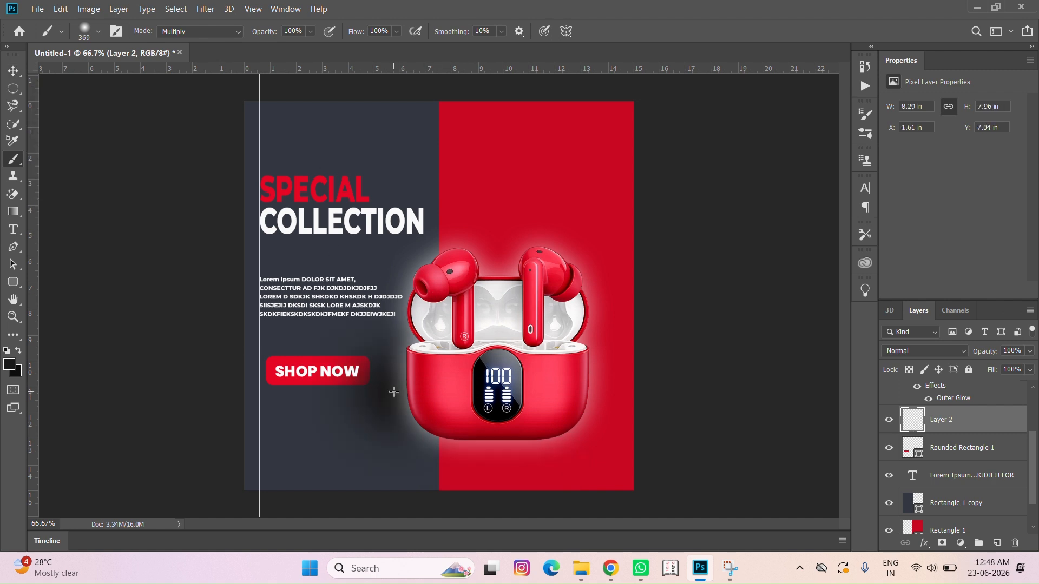
Transform the dark dab into a flat shadow about 13.56 in wide and 2.83 in high beneath the earbuds case.
key("ctrl+t")
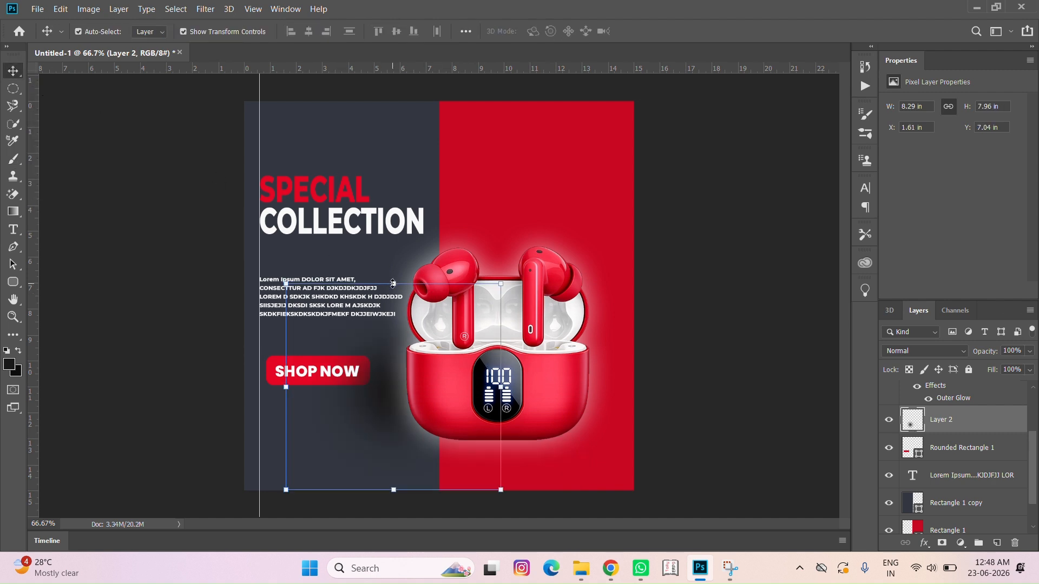
left_click_drag(390, 281, 597, 384)
left_click_drag(467, 357, 463, 417)
left_click_drag(472, 465, 503, 457)
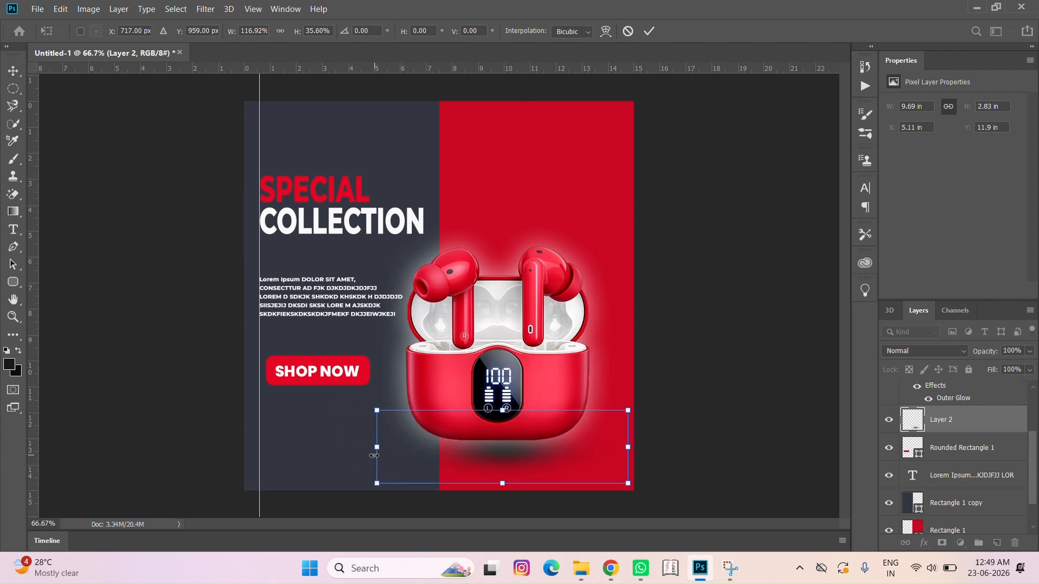
left_click_drag(374, 456, 316, 462)
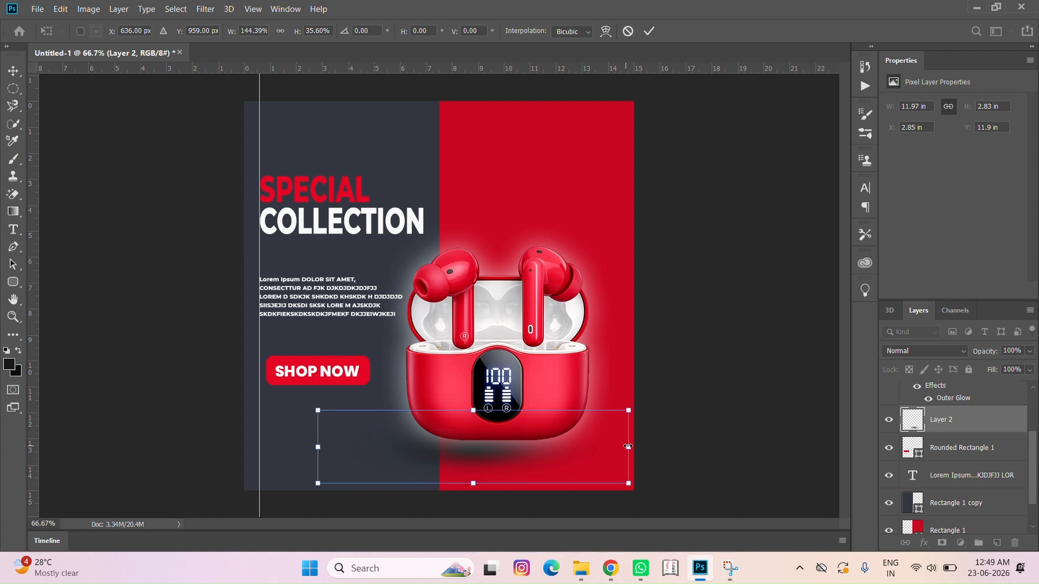
left_click_drag(628, 447, 670, 446)
Flatten the shadow to about 2.25 in high, shift it down to about Y 12.18 in and commit the transform.
key("shift")
key("shift")
key("shift")
key("shift")
key("shift")
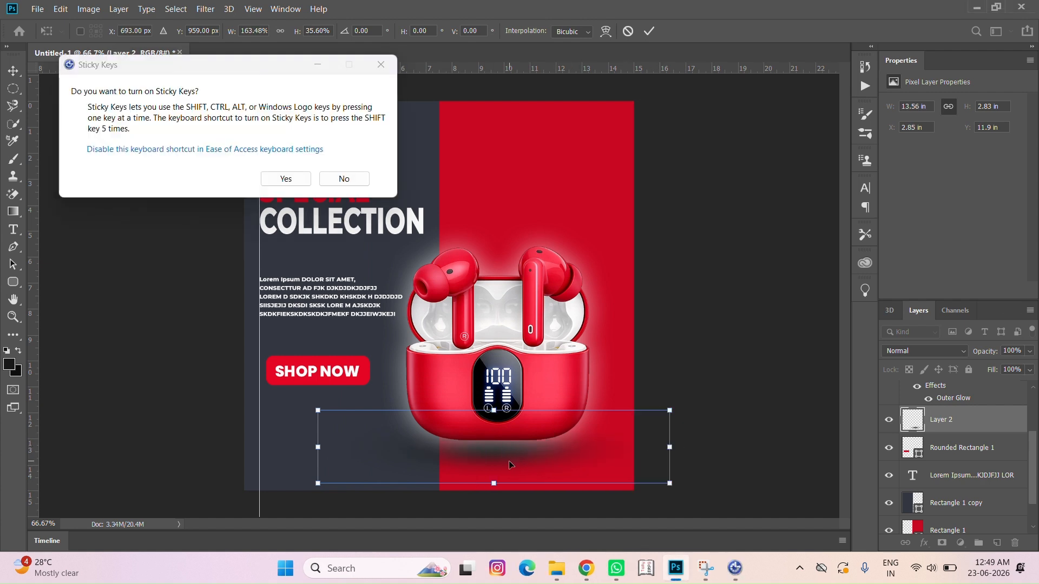
left_click(381, 64)
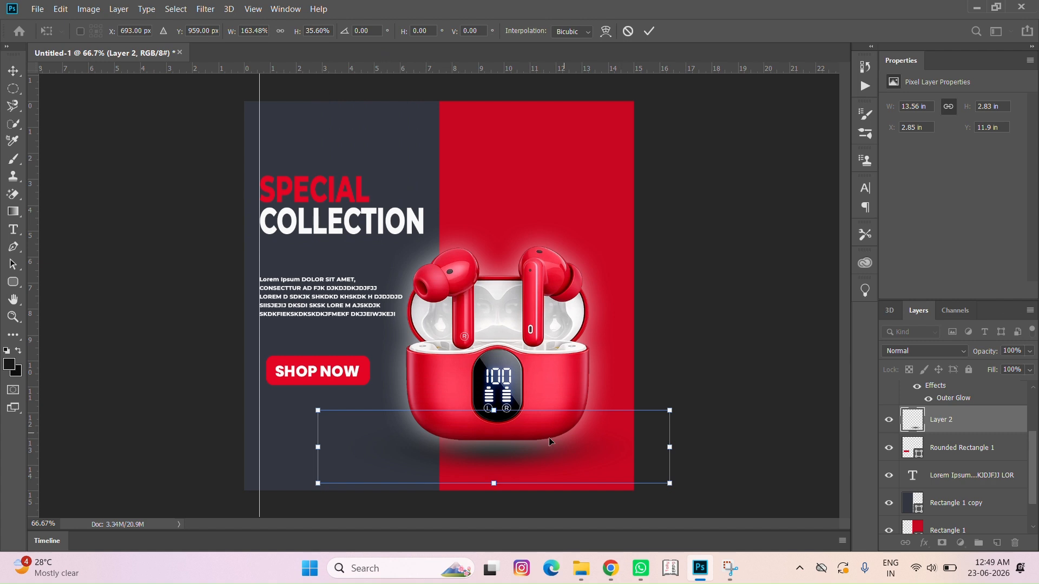
left_click_drag(492, 485, 491, 468)
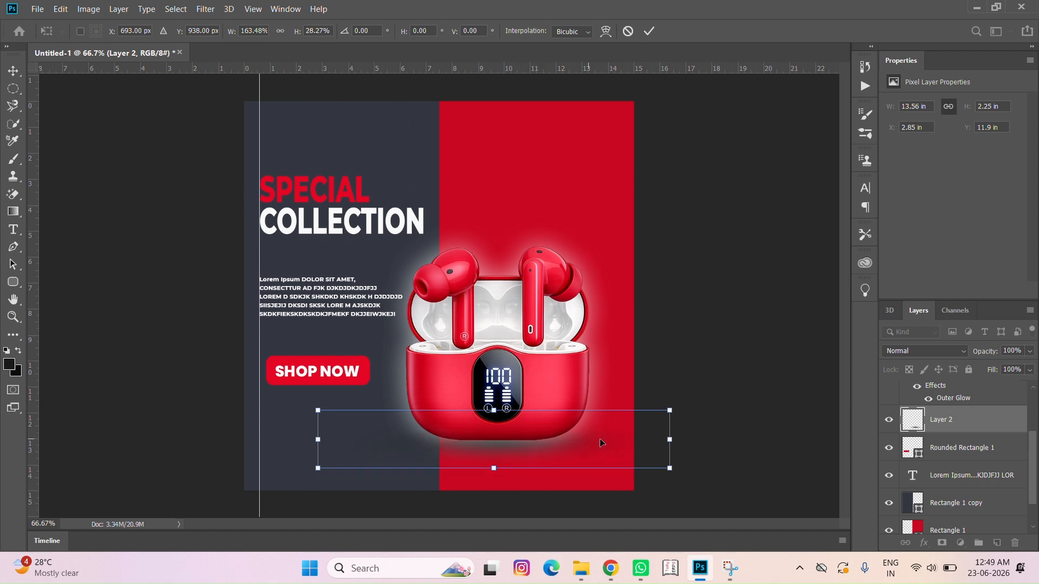
mouse_move(588, 448)
left_mouse_down()
mouse_move(574, 456)
mouse_move(591, 455)
left_mouse_up()
key("Return")
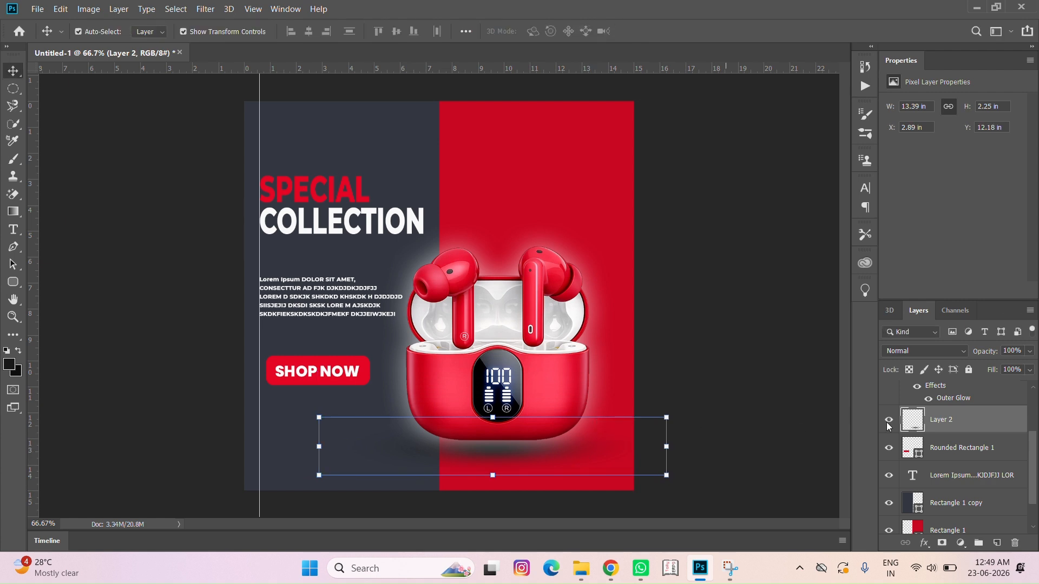
Lower the shadow layer's opacity to 76% in its blending options and remove the vertical guide from the canvas.
double_click(913, 419)
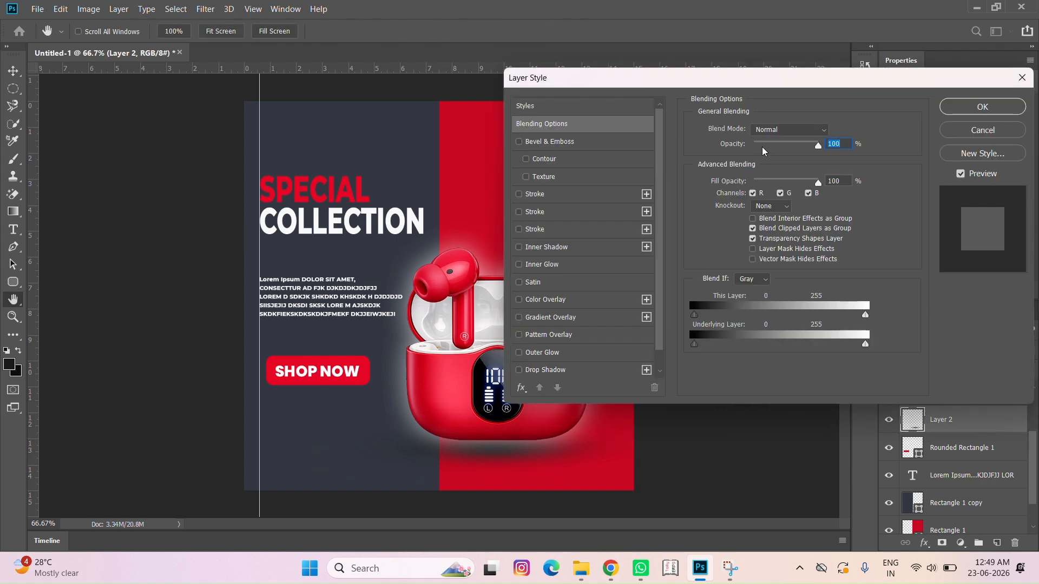
mouse_move(817, 147)
left_mouse_down()
mouse_move(794, 148)
mouse_move(803, 147)
left_mouse_up()
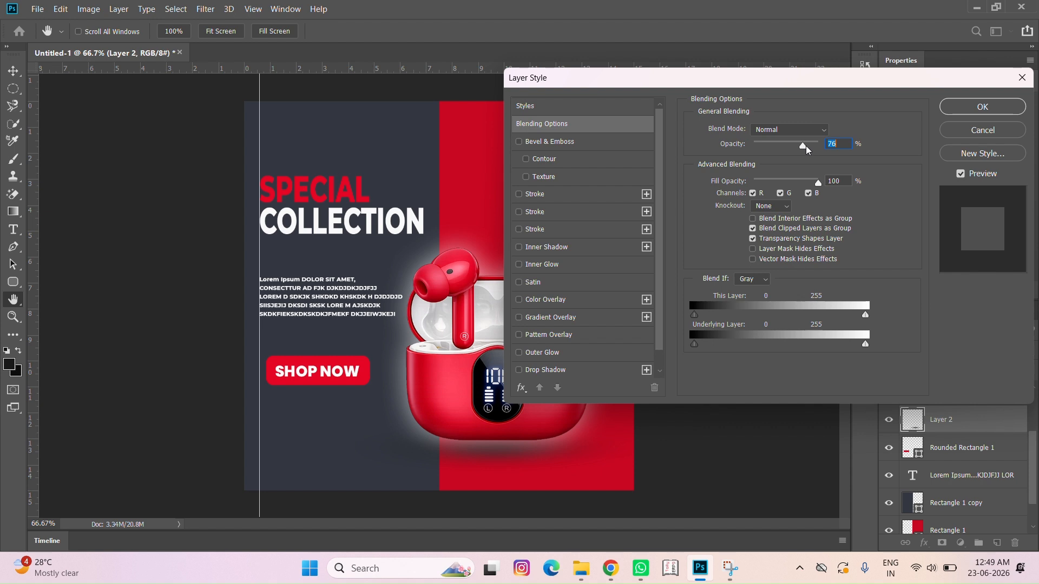
left_click(954, 110)
left_click(719, 187)
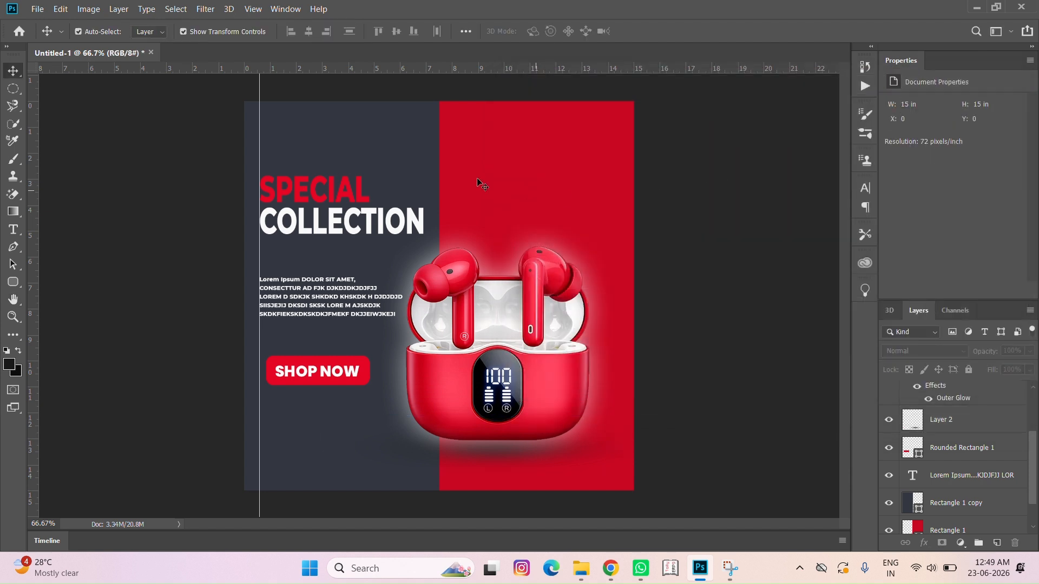
left_click_drag(259, 148, 31, 191)
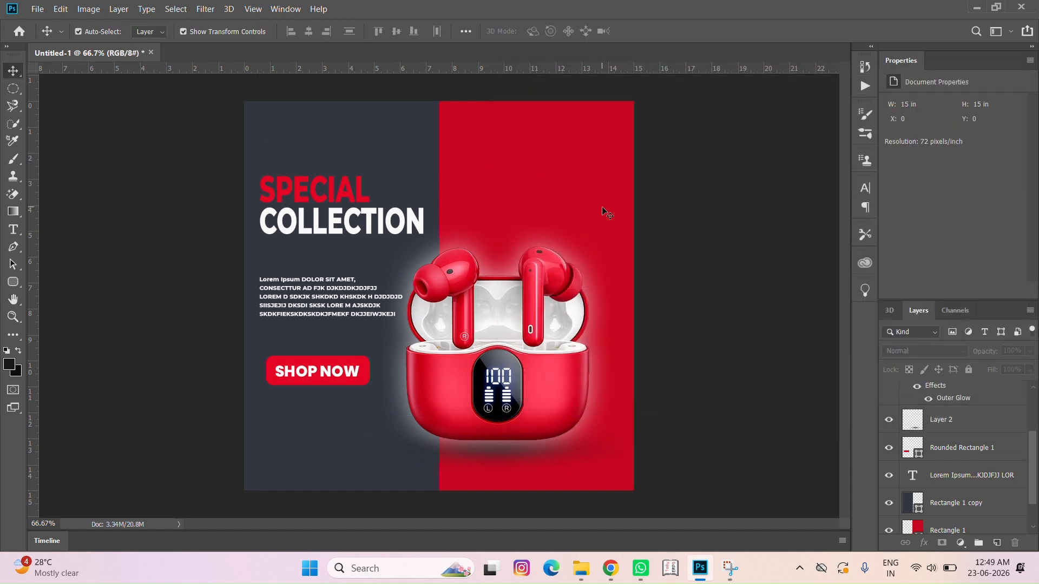
left_click(589, 197)
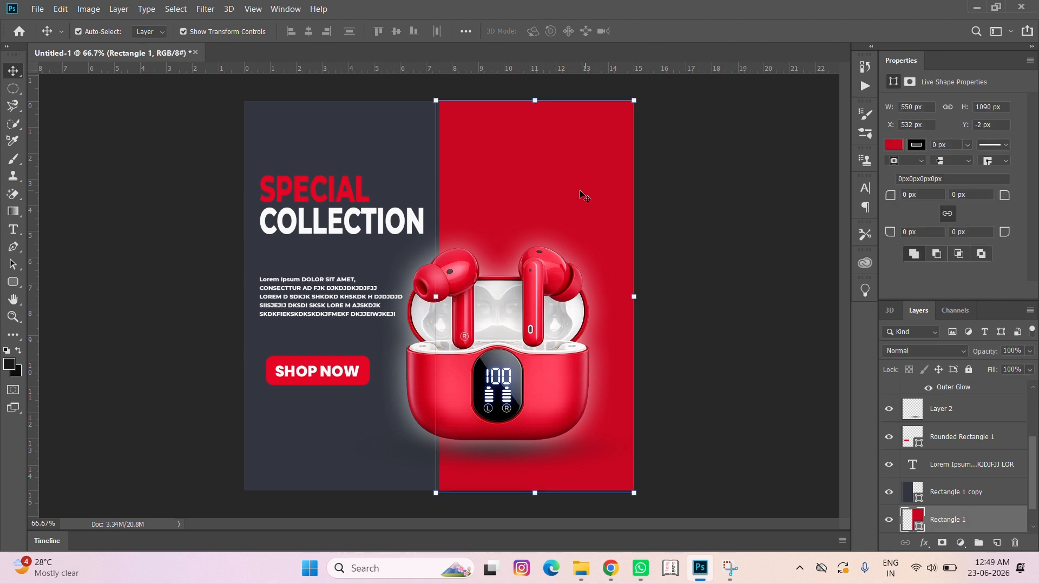
left_click(397, 157, "shift")
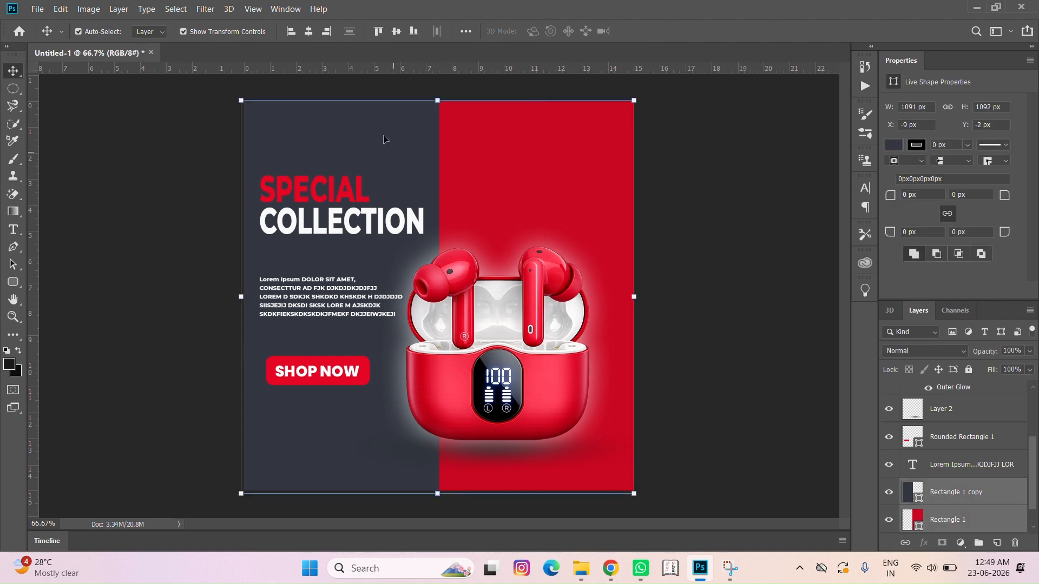
left_click(205, 9)
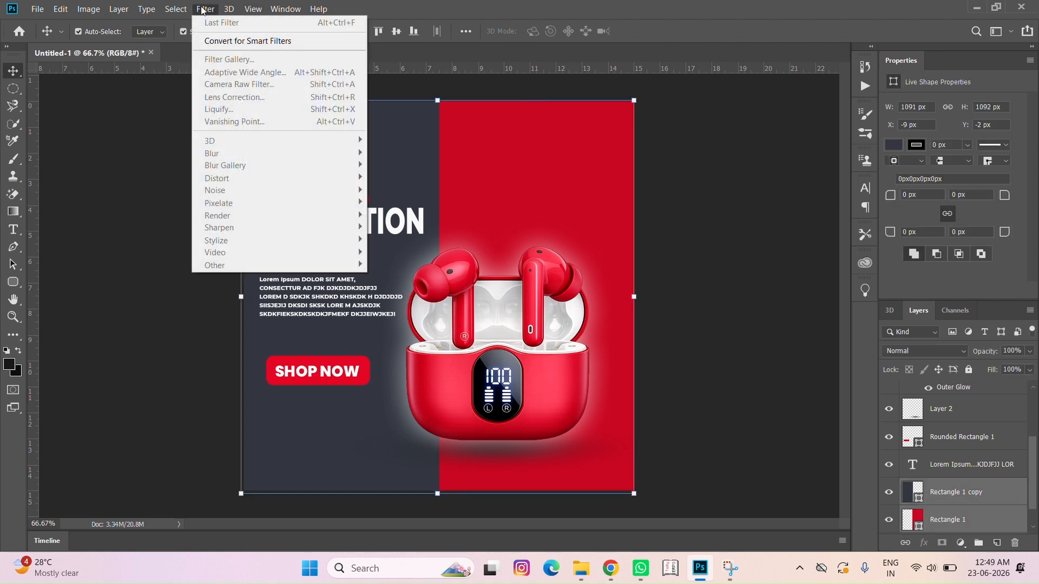
left_click(153, 155)
left_click(702, 169)
Convert the red background rectangle to a smart object and apply Add Noise at 6% with uniform distribution.
left_click(491, 189)
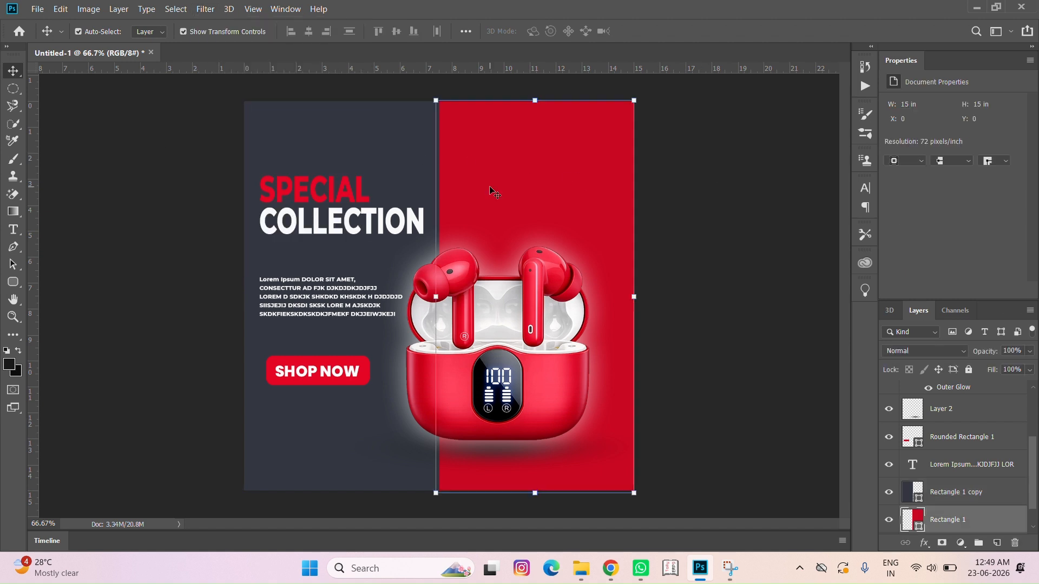
left_click(206, 9)
mouse_move(235, 155)
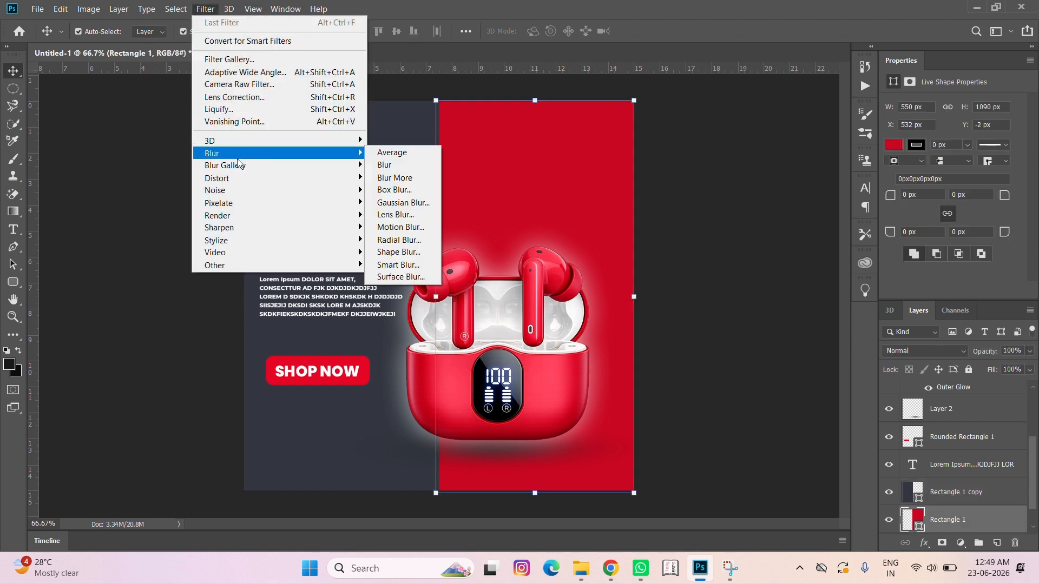
mouse_move(335, 190)
left_click(382, 190)
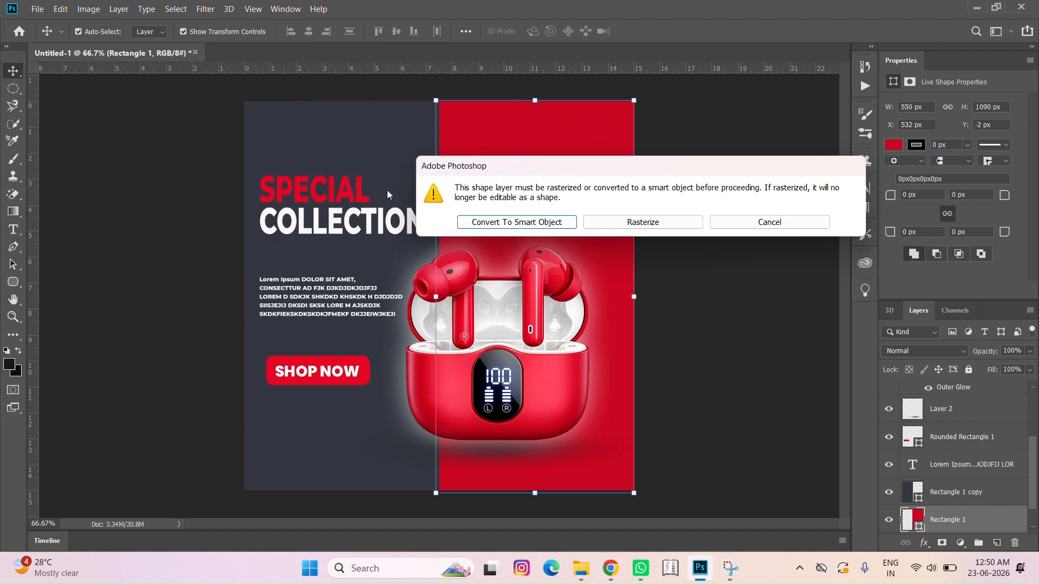
left_click(569, 218)
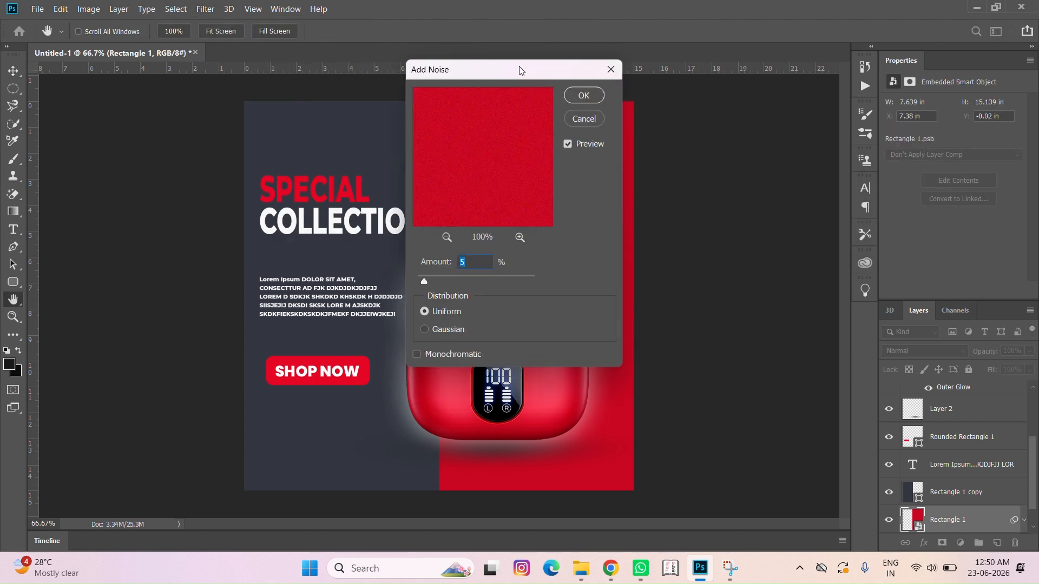
left_click_drag(519, 70, 711, 103)
type("6")
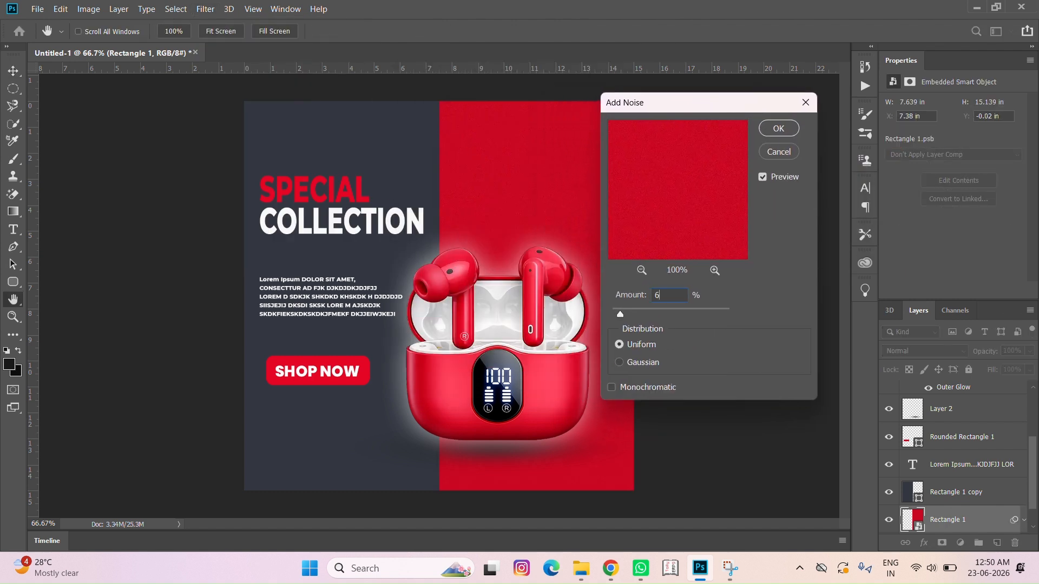
left_click(788, 132)
Convert the slate background rectangle to a smart object, apply Add Noise at 6% uniform and deselect it.
left_click(343, 142)
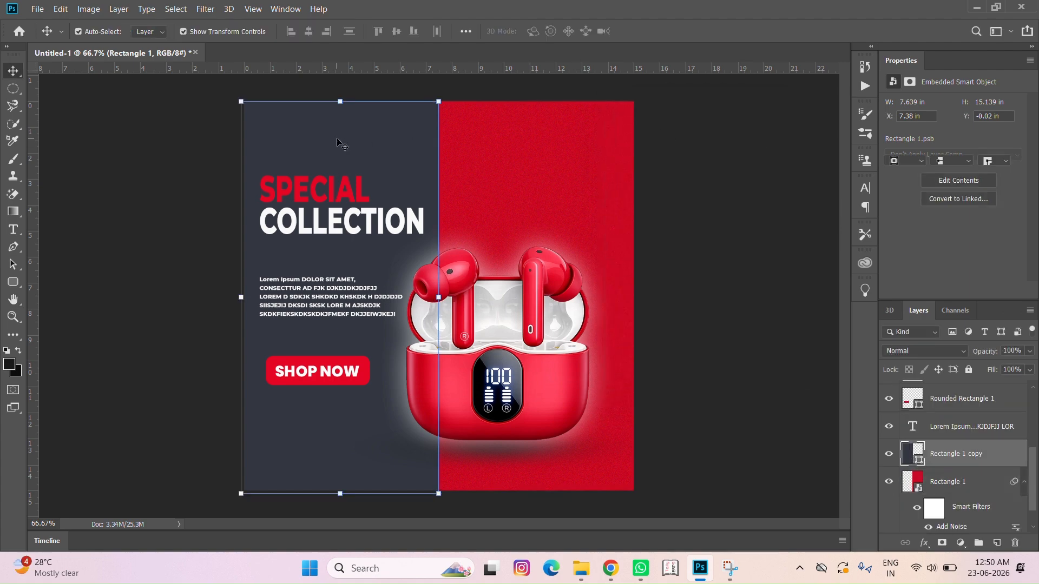
left_click(205, 10)
mouse_move(242, 193)
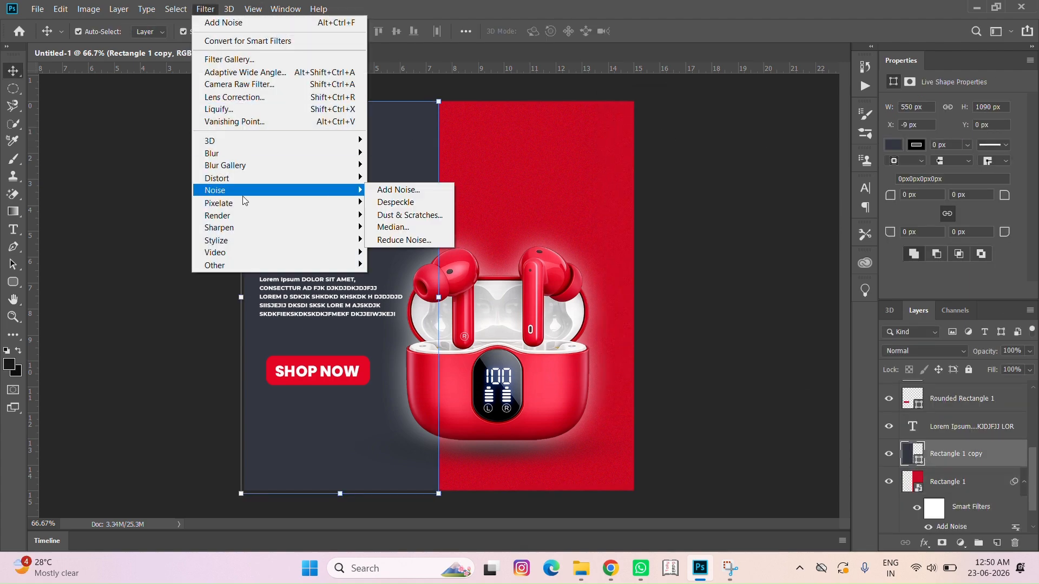
left_click(394, 189)
left_click(532, 221)
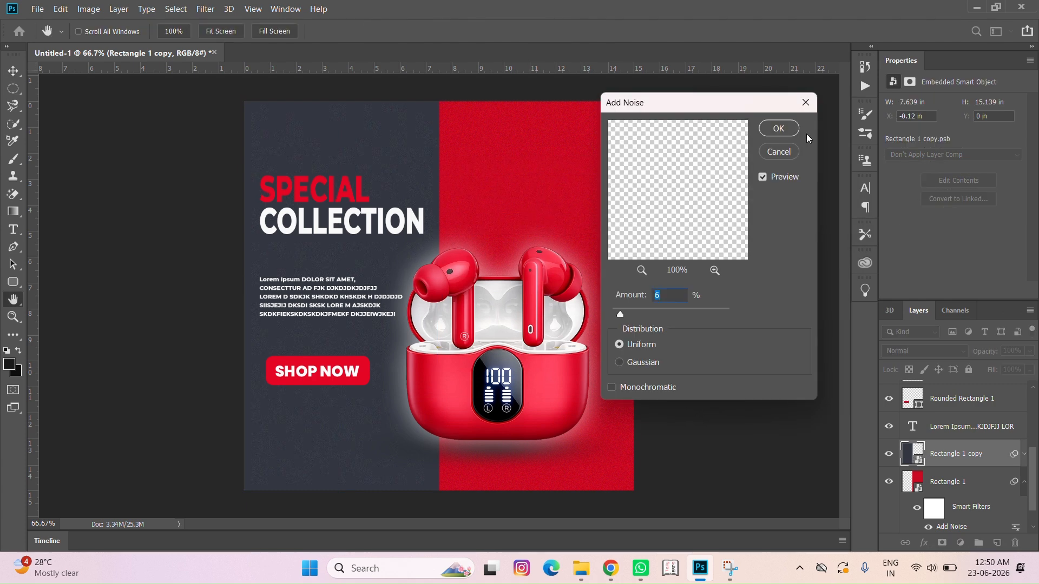
left_click(788, 131)
left_click(740, 139)
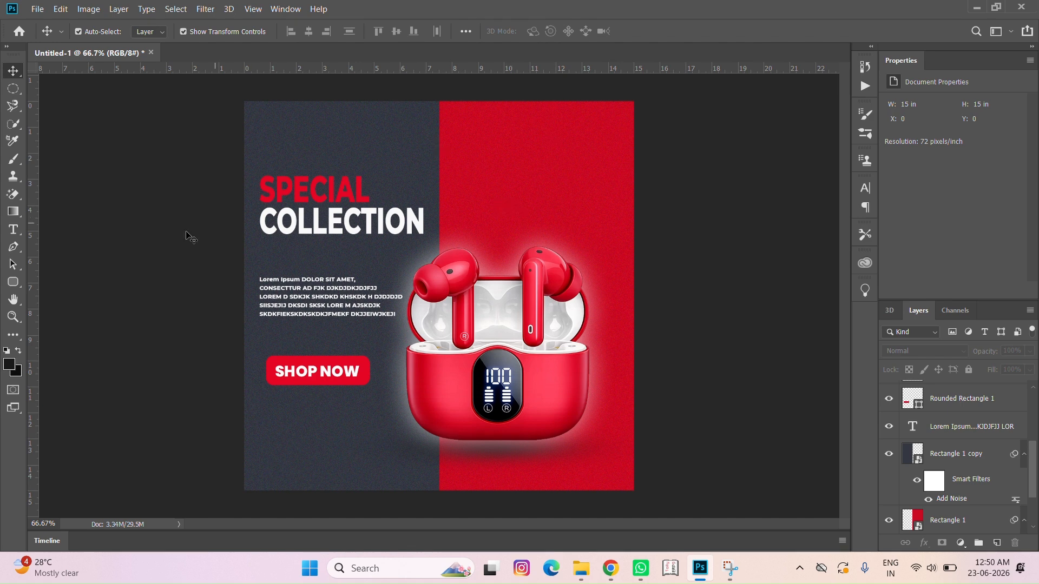
Add the text LOGO near the top of the red panel.
left_click(12, 231)
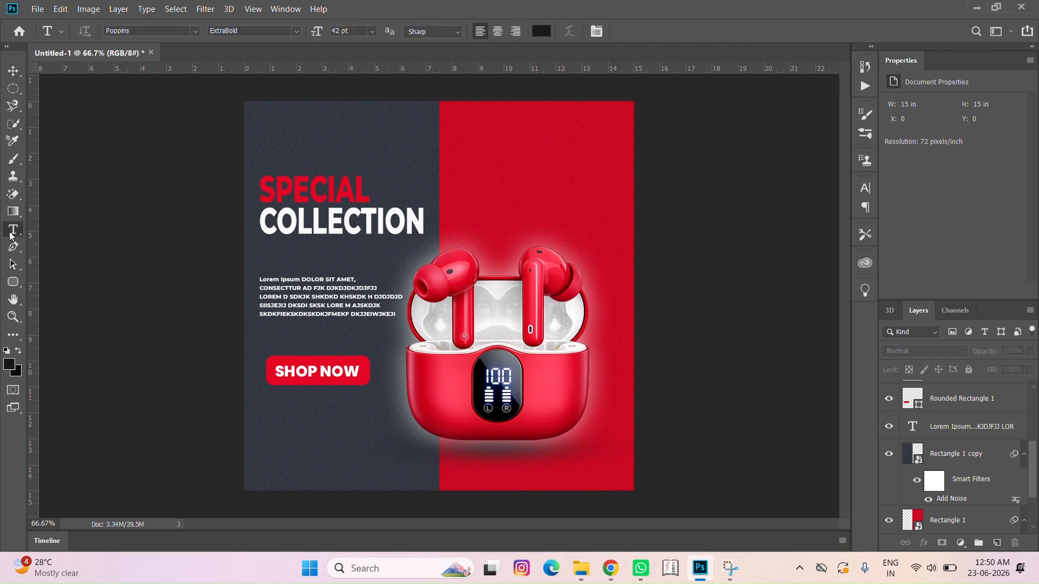
left_click(496, 136)
key("BackSpace")
type("LOGO")
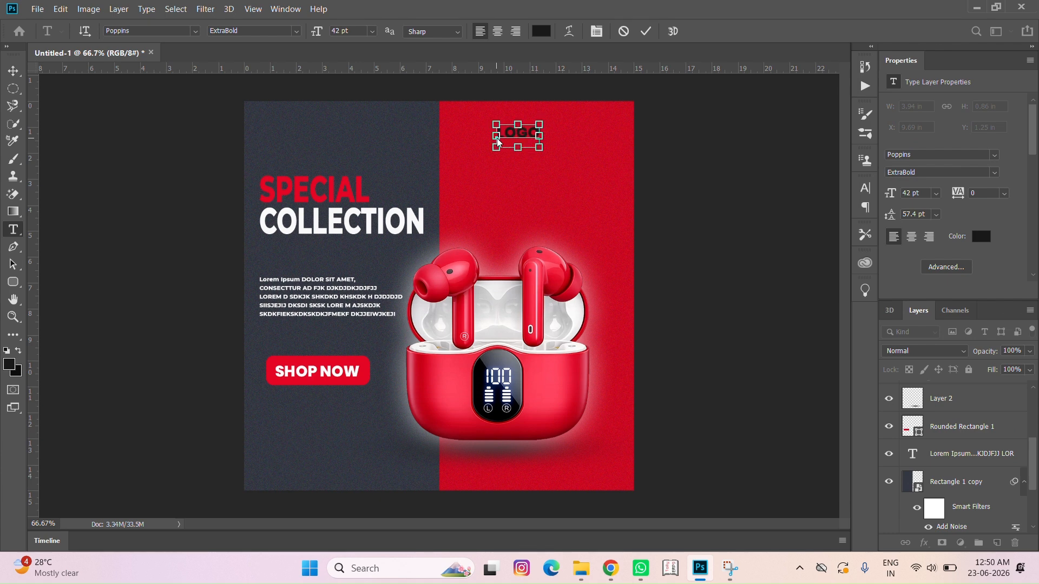
Colour the whole LOGO text off-white (fbf9f9) and set its size to 48 pt.
key("ctrl+a")
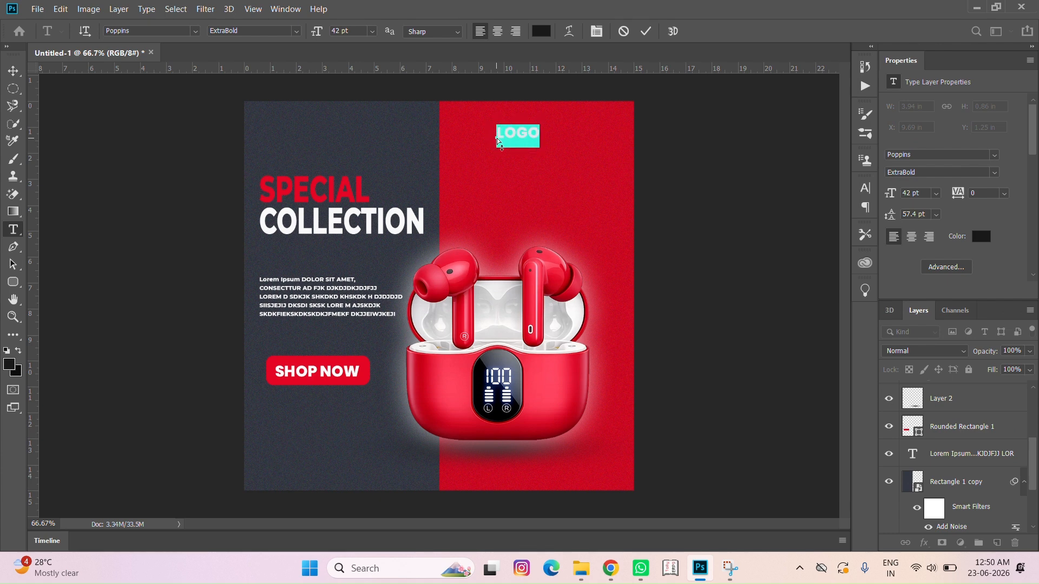
left_click(8, 364)
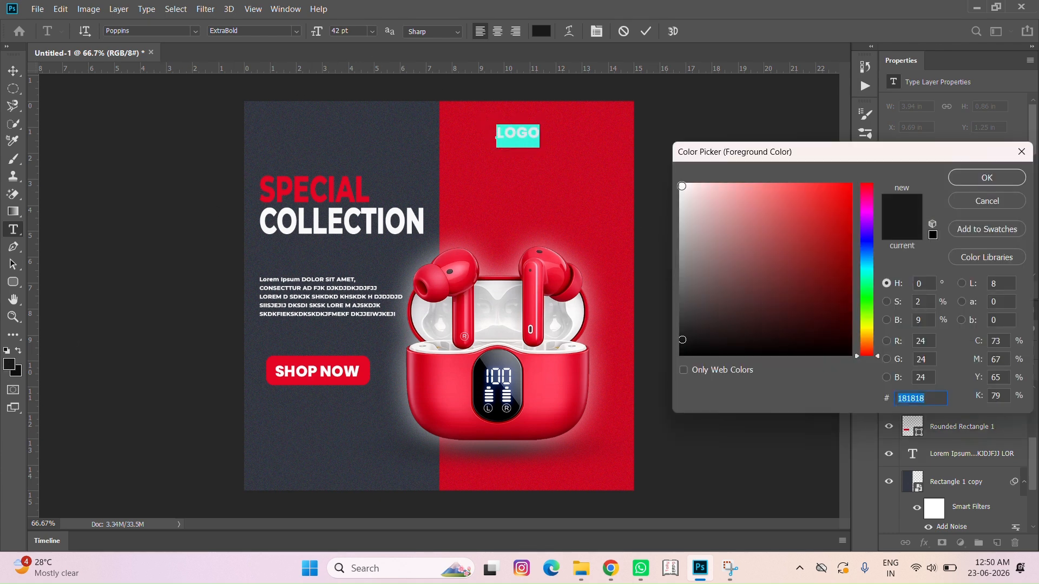
type("fbf9f9")
left_click(987, 178)
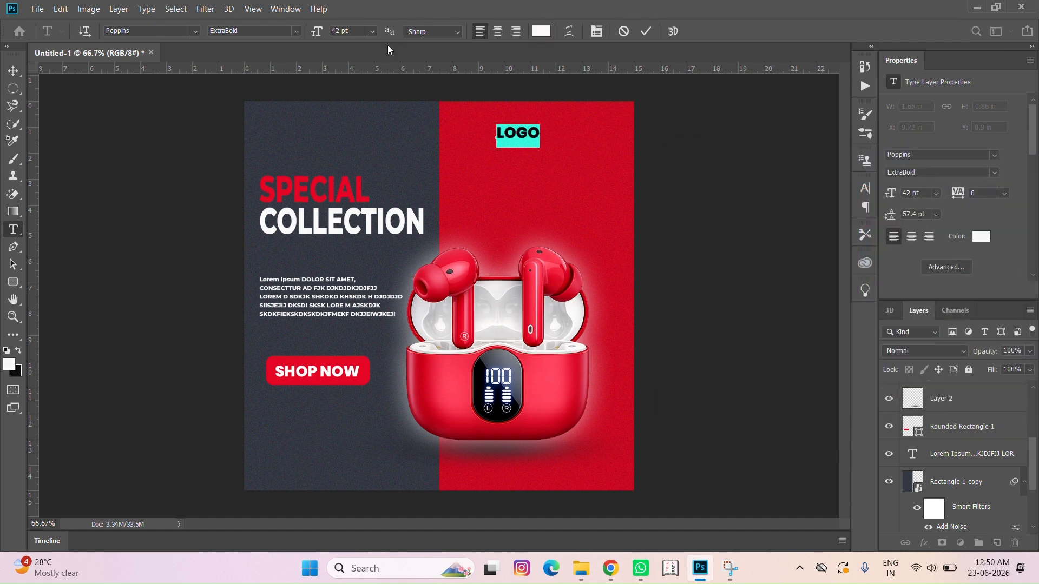
left_click(368, 31)
left_click(351, 184)
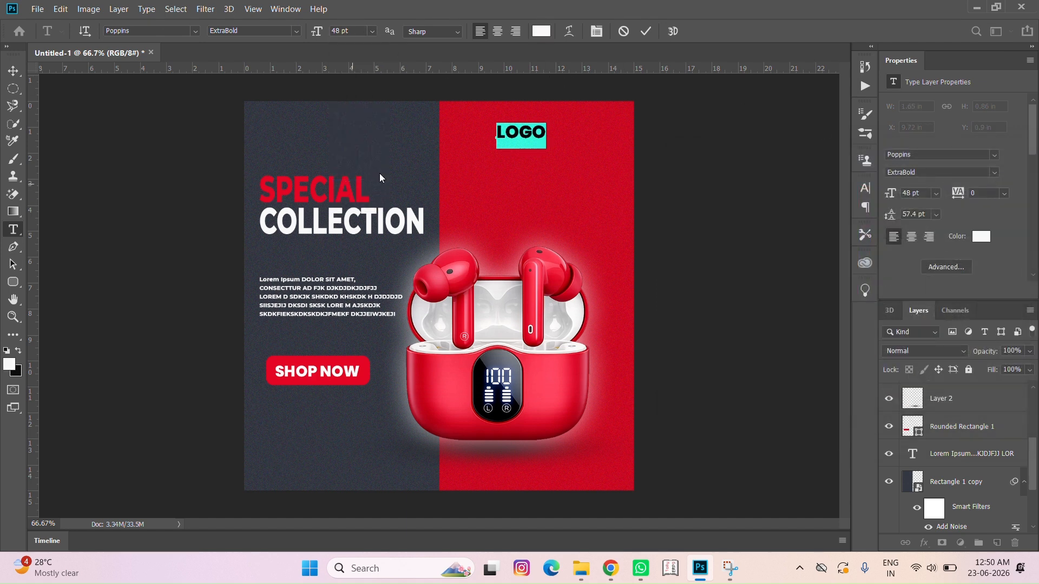
Commit the LOGO text and move it to the poster's upper-right corner, about X 12.34 in, Y 0.58 in.
left_click(647, 31)
left_click(13, 70)
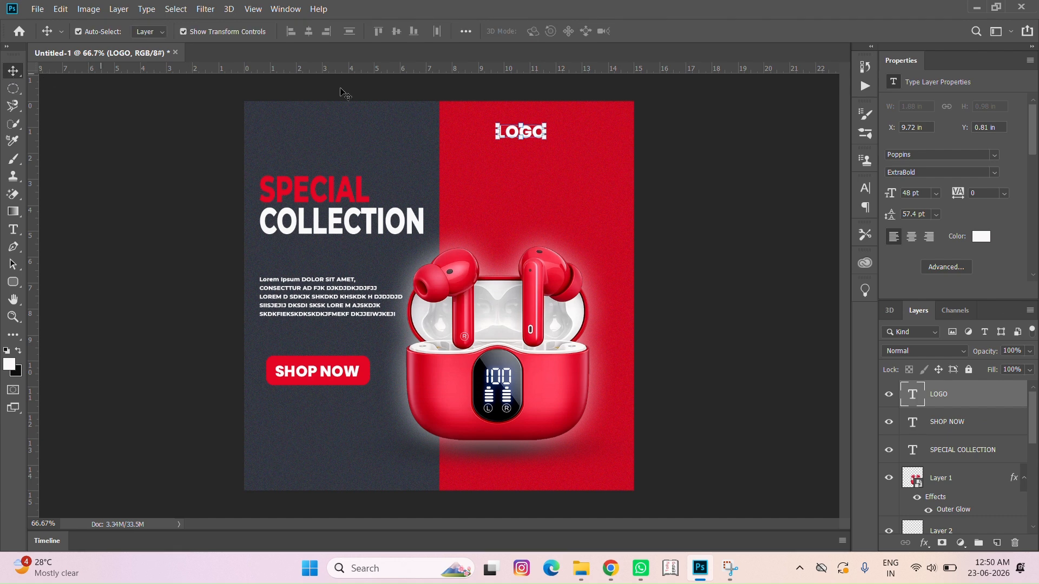
left_click_drag(537, 136, 606, 130)
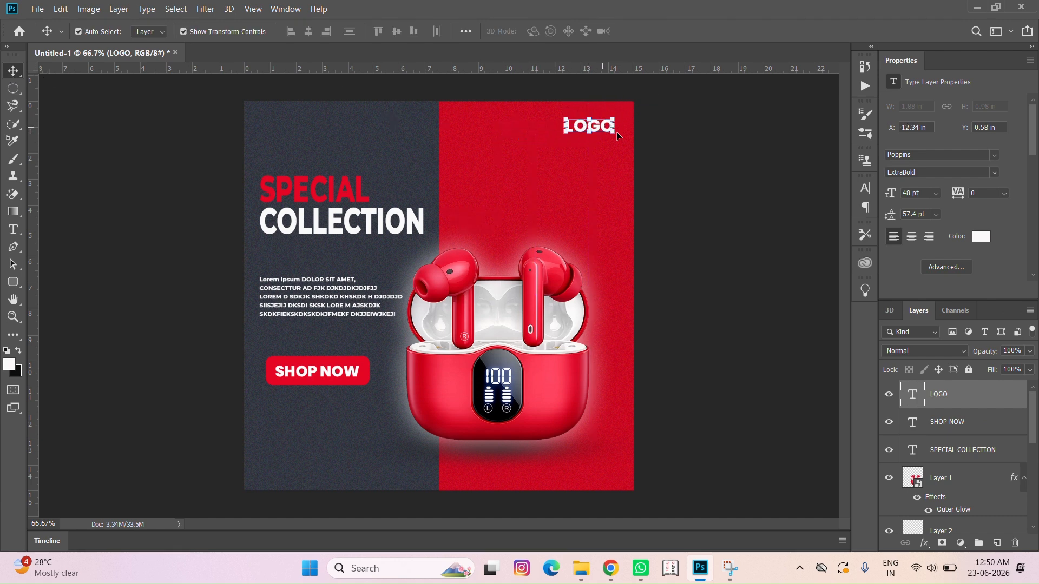
Stamp all visible layers into a new top layer and convert that layer to a smart object.
key("ctrl+shift+alt+e")
right_click(960, 407)
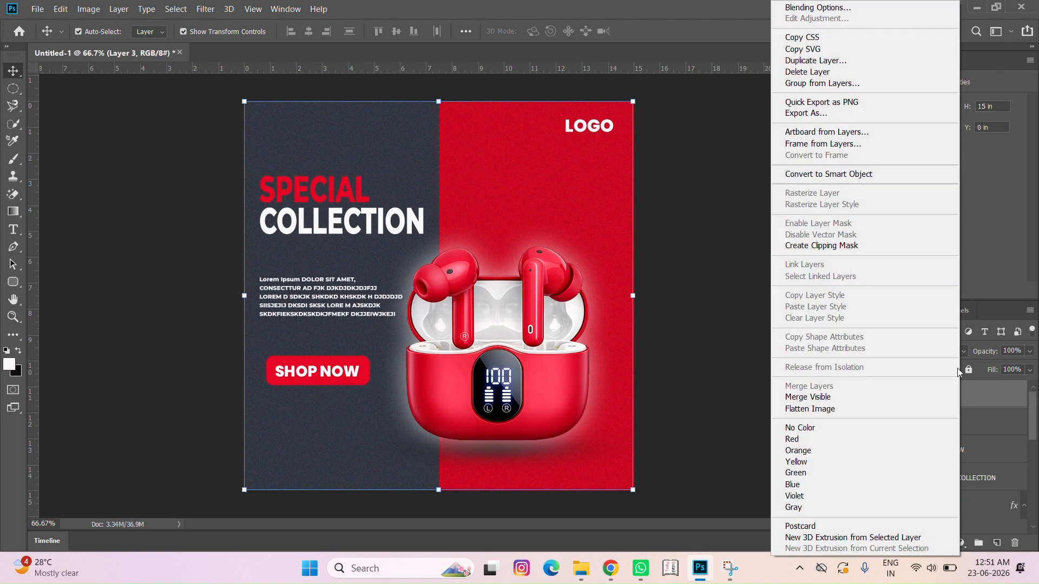
left_click(854, 172)
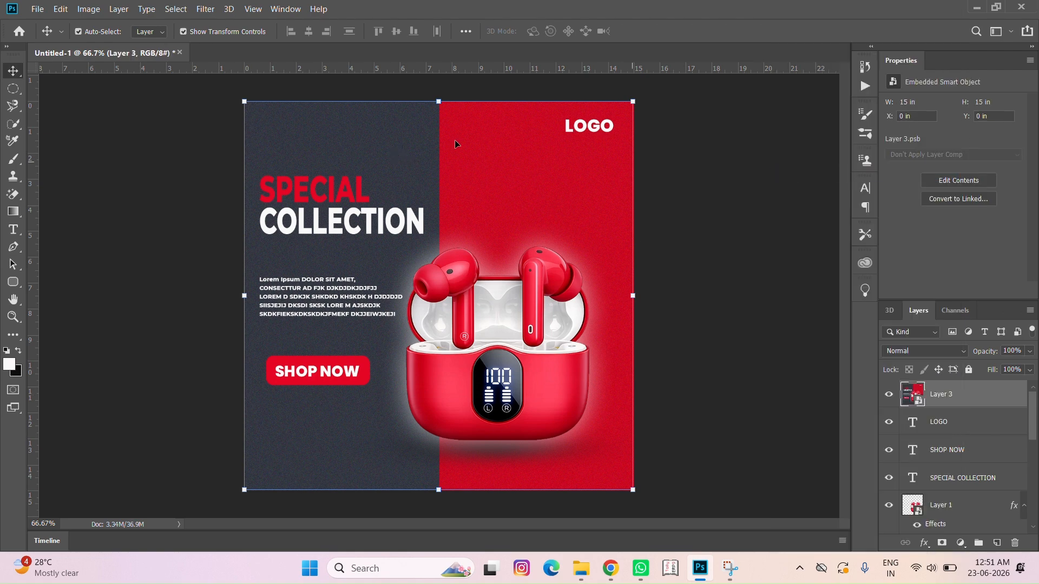